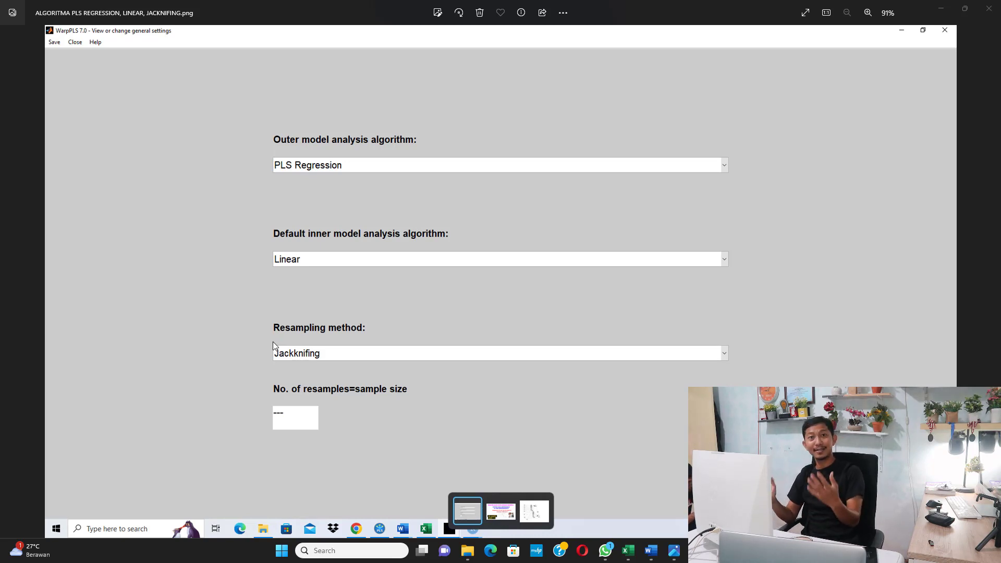
Close the algorithm settings image and switch to the DATA FIX KIRIM (1) workbook in Excel
click(989, 8)
click(646, 551)
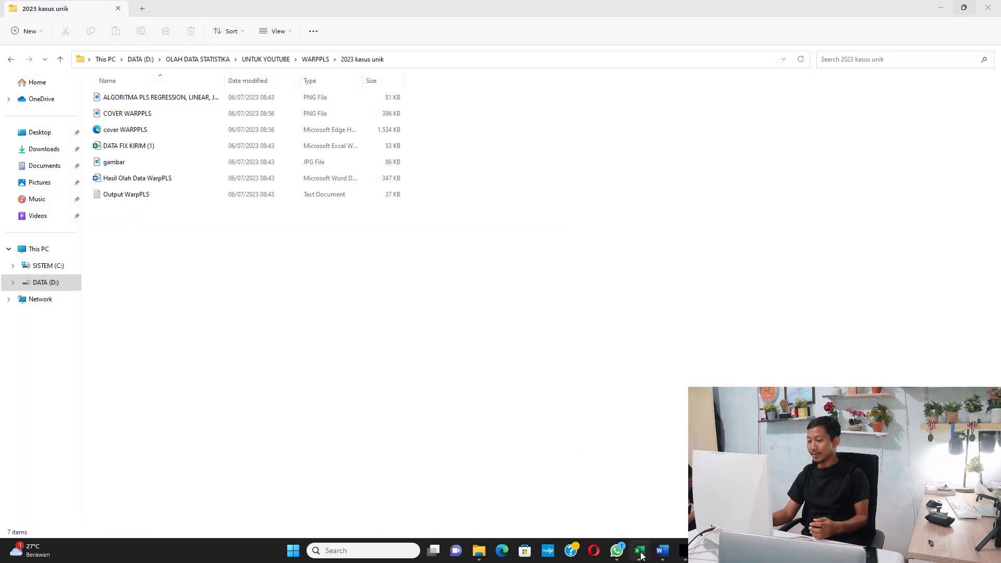
drag(681, 524, 620, 524)
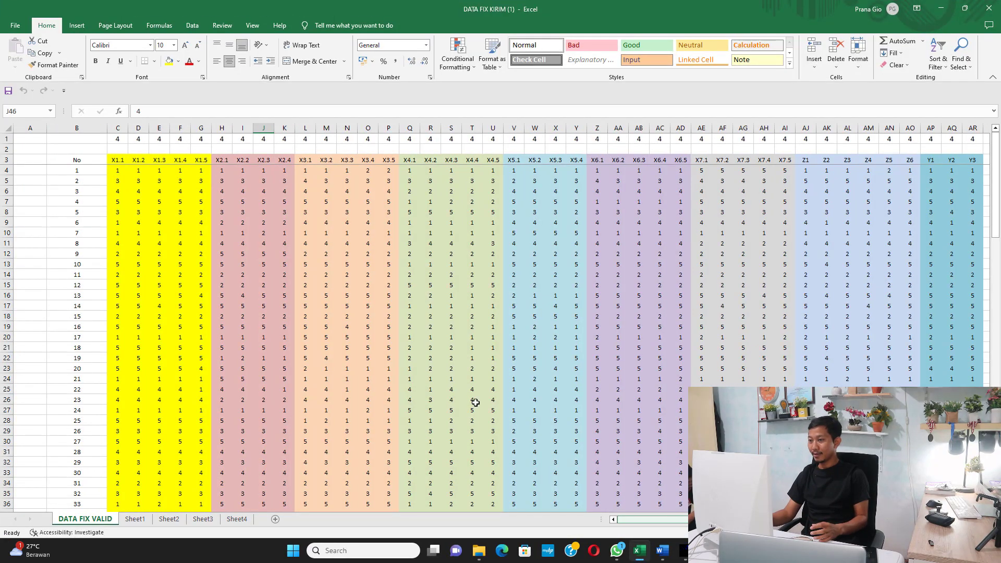
Examine the indicator columns X1.1 to Y3 and the respondent rows on the DATA FIX VALID sheet
click(126, 162)
drag(126, 162, 204, 223)
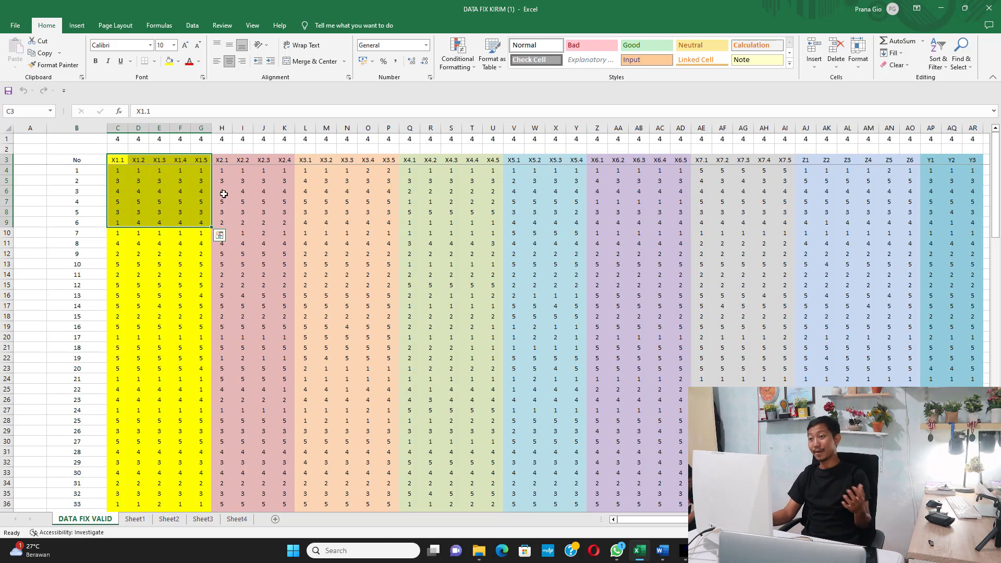
drag(225, 160, 287, 209)
drag(310, 160, 390, 241)
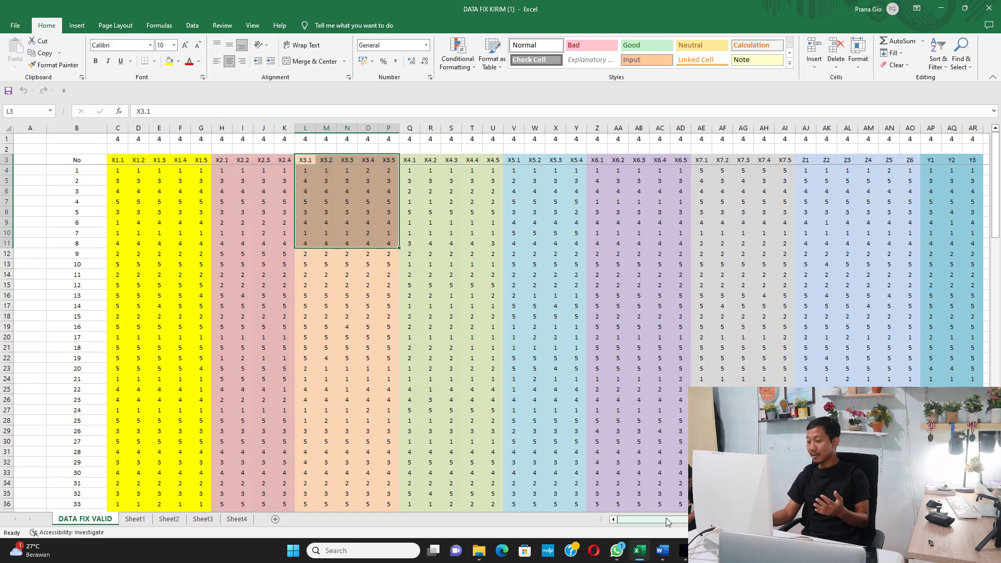
drag(648, 520, 678, 521)
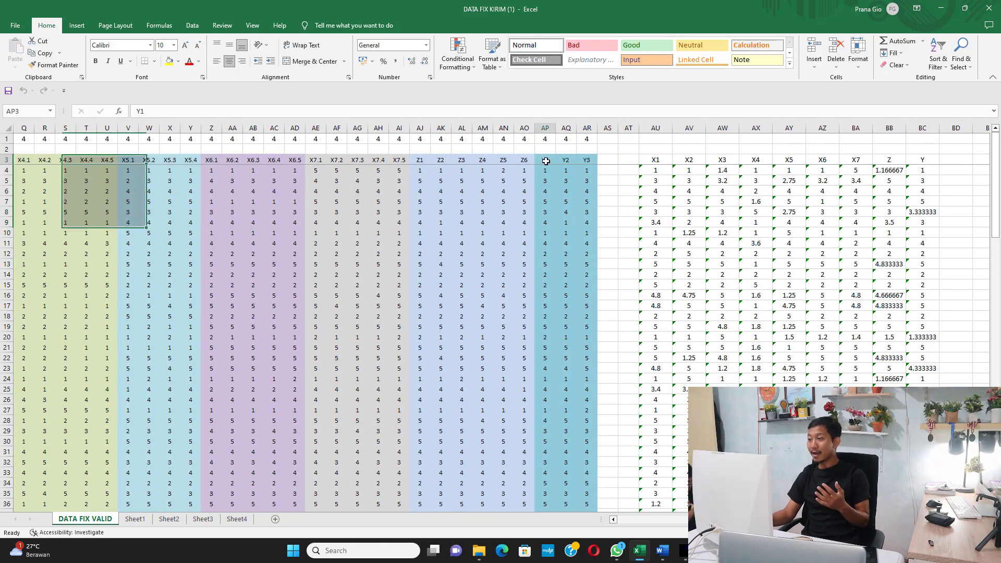
drag(545, 159, 589, 211)
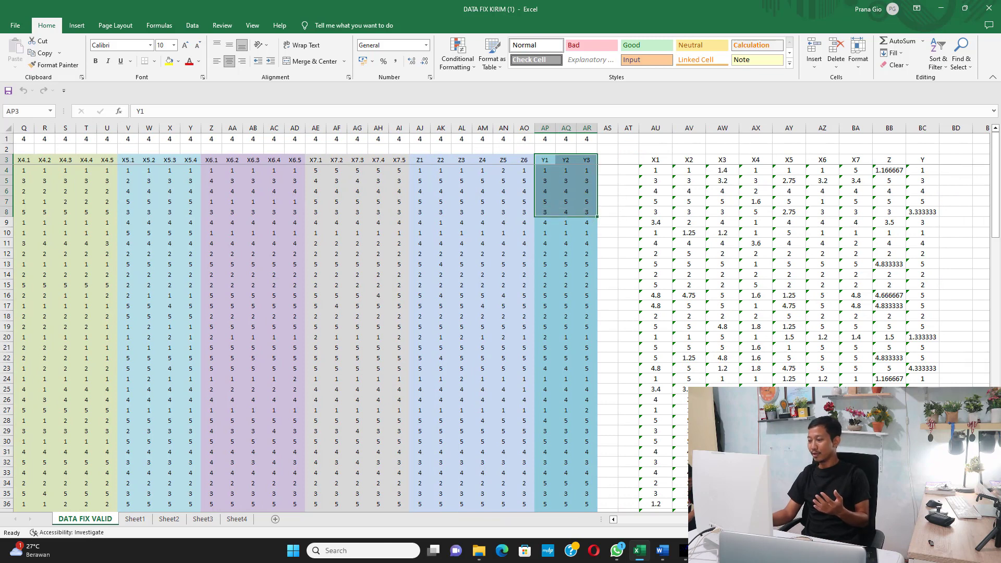
scroll(418, 362, left, 5)
scroll(418, 362, down, 17)
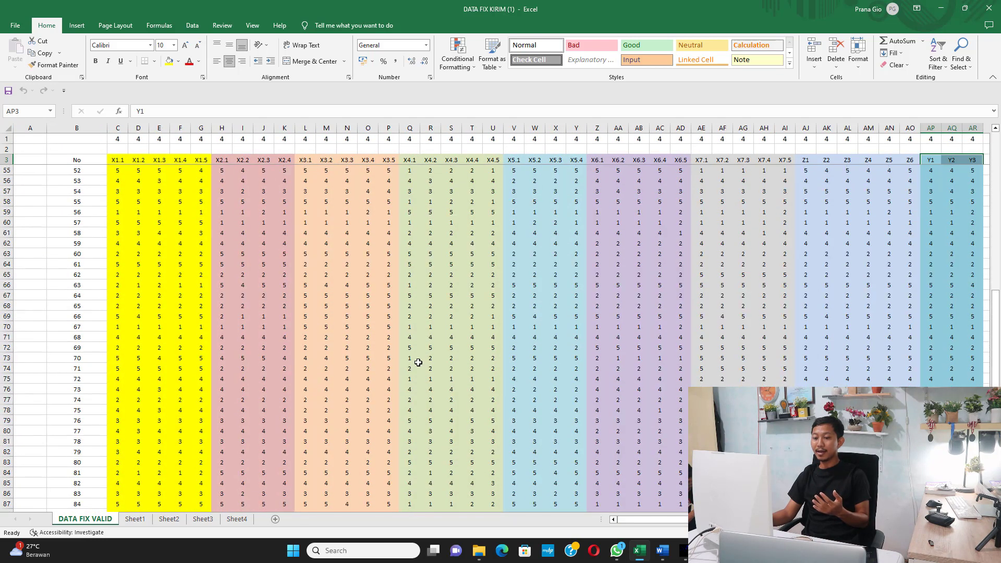
scroll(418, 362, down, 10)
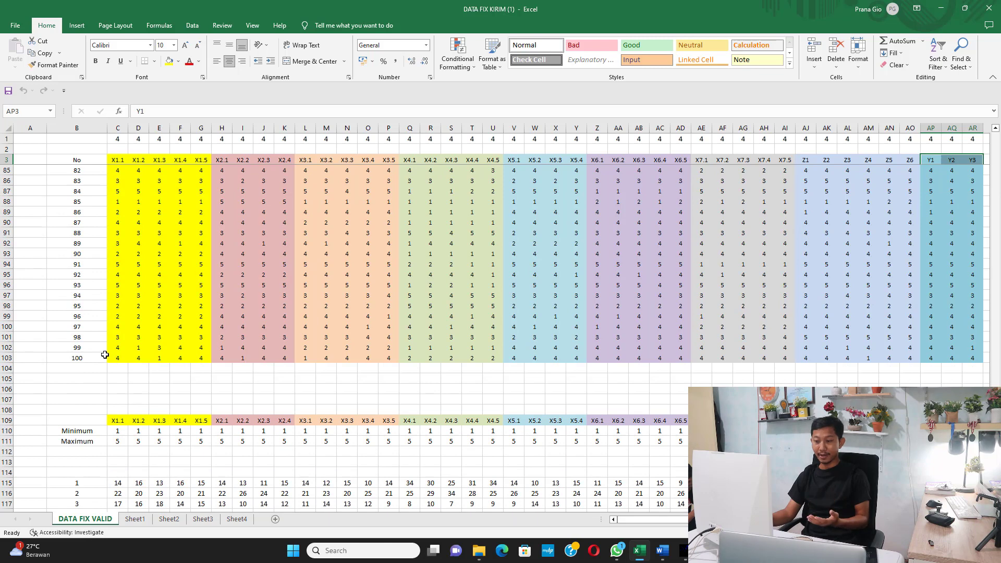
scroll(105, 355, up, 20)
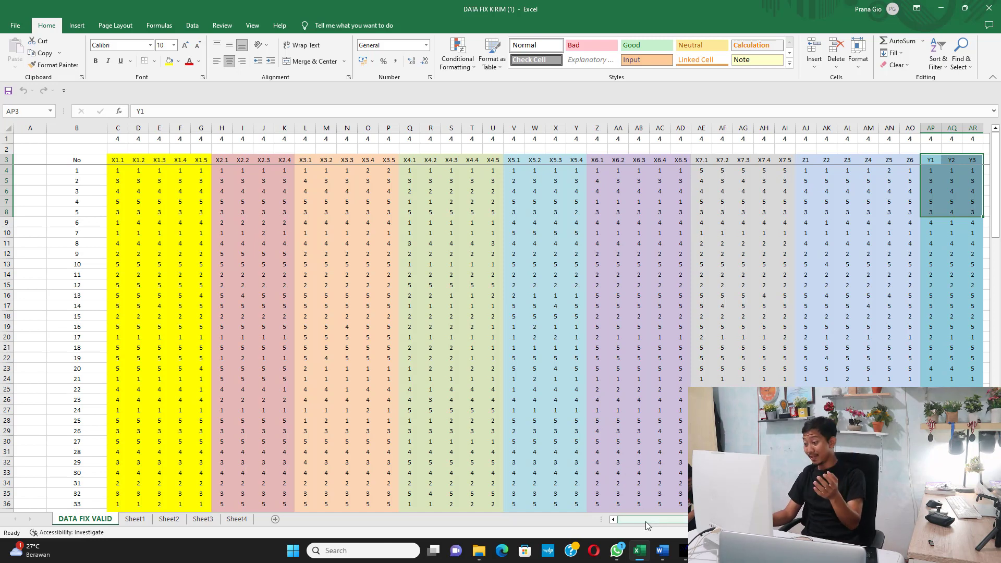
Examine the construct score columns X1 to Y and the correlation matrix beside them, following the X1 row
drag(645, 521, 693, 520)
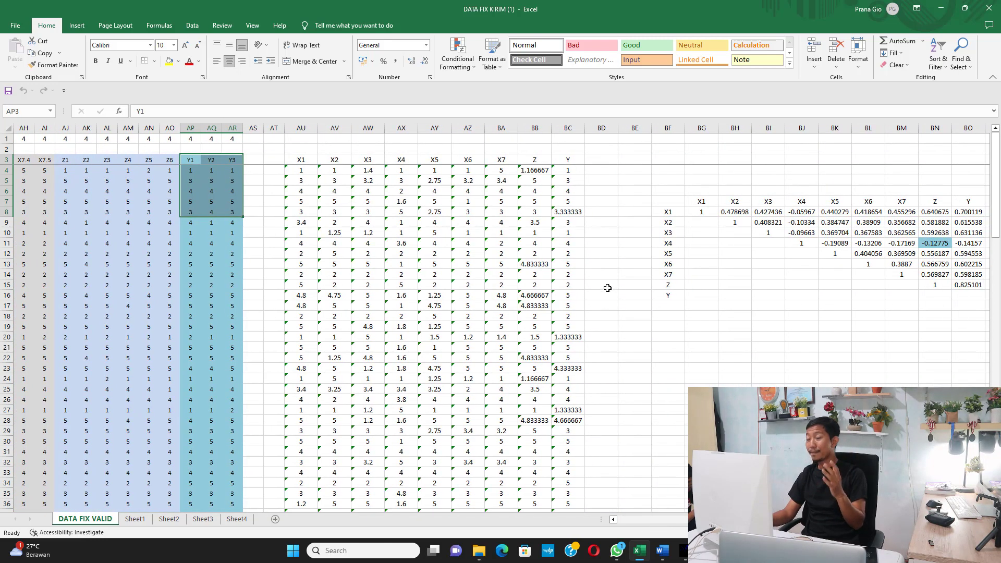
click(576, 211)
key(Right)
key(Right)
key(Right)
key(Right)
key(Right)
key(Right)
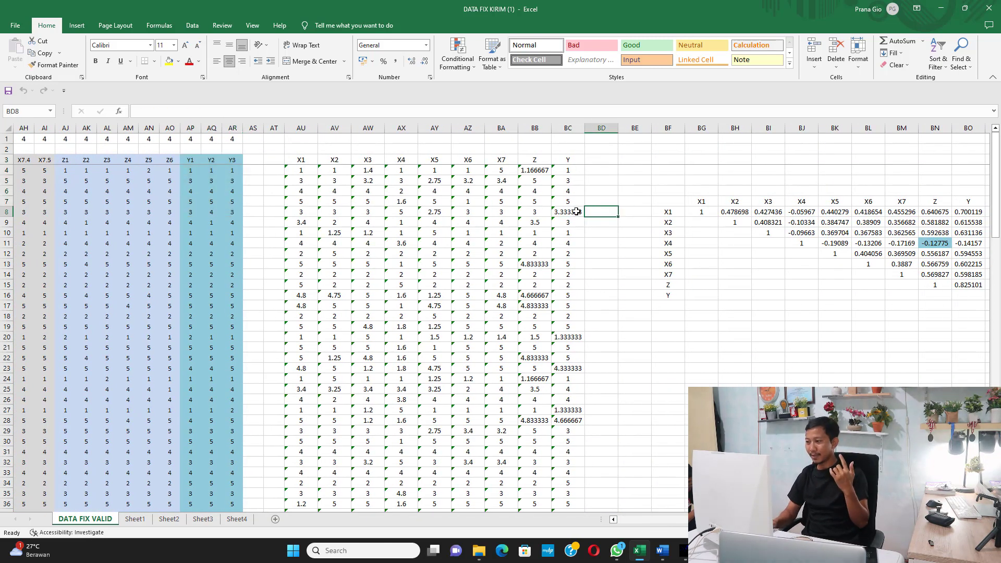
key(Right)
key(Right)
key(Right)
key(Right)
key(Right)
key(Right)
key(Right)
key(Right)
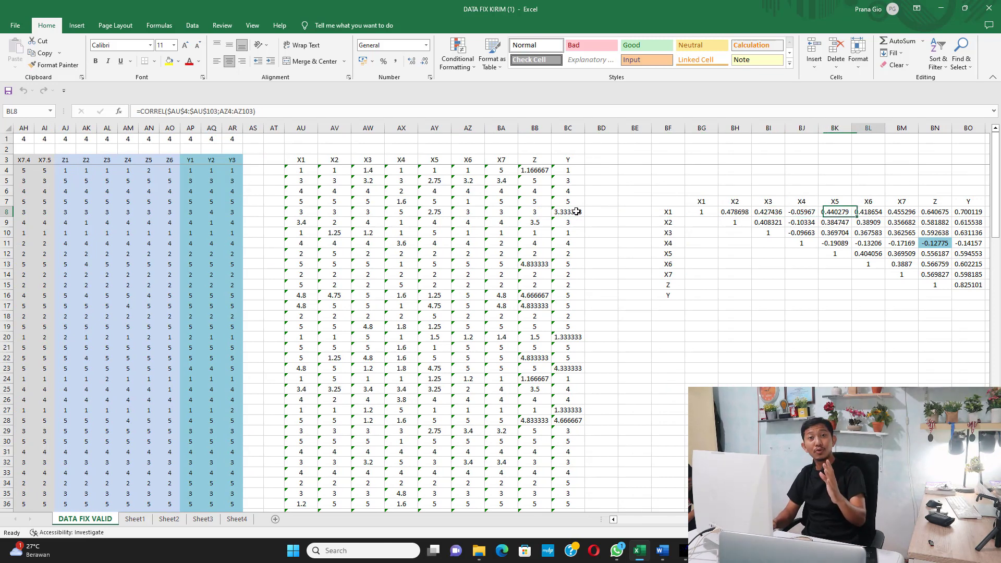
key(Right)
key(Right)
key(Right)
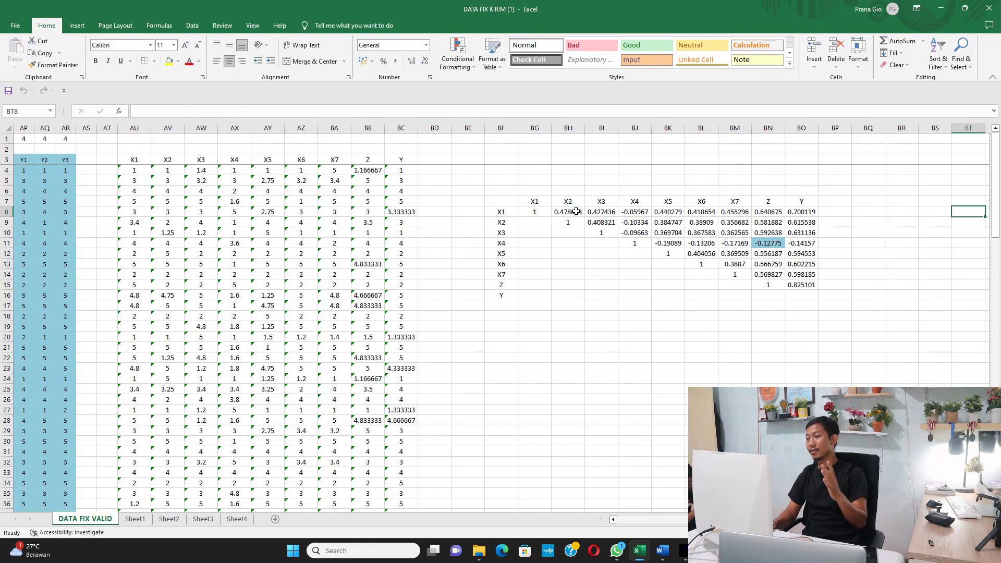
Fill the X1–X2 correlation cell BH8 with yellow and review the correlations among the X variables
click(566, 236)
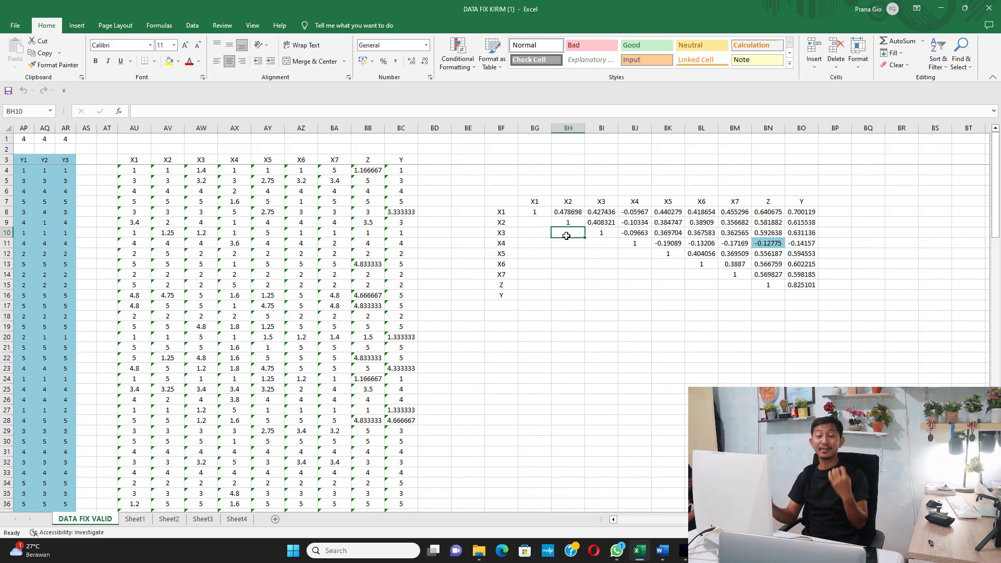
click(568, 210)
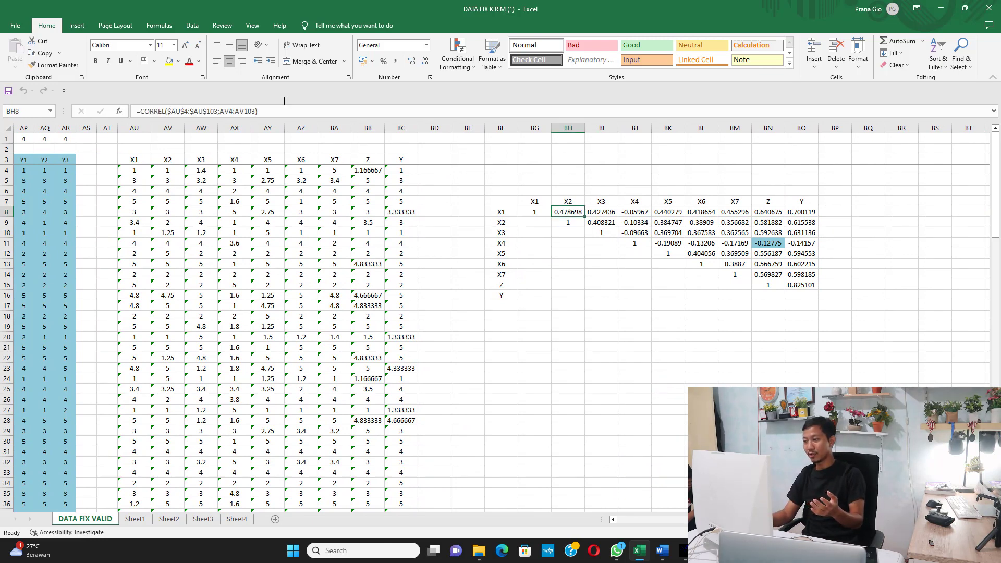
click(168, 61)
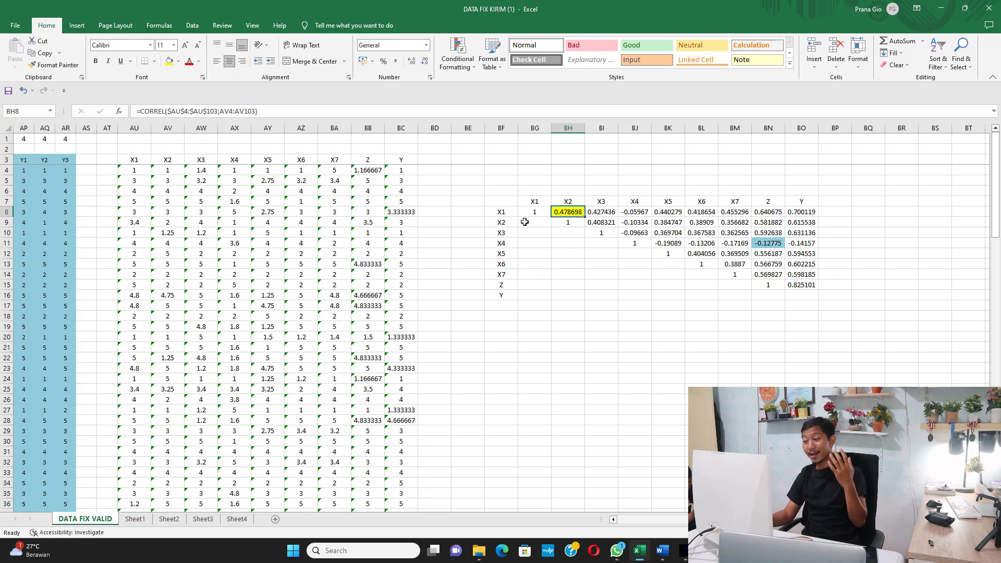
click(569, 203)
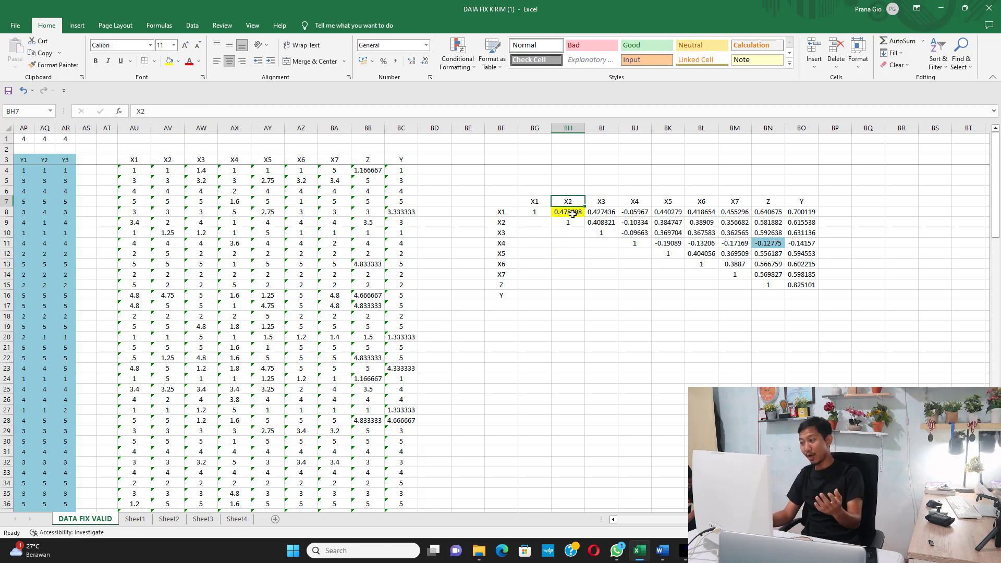
click(569, 211)
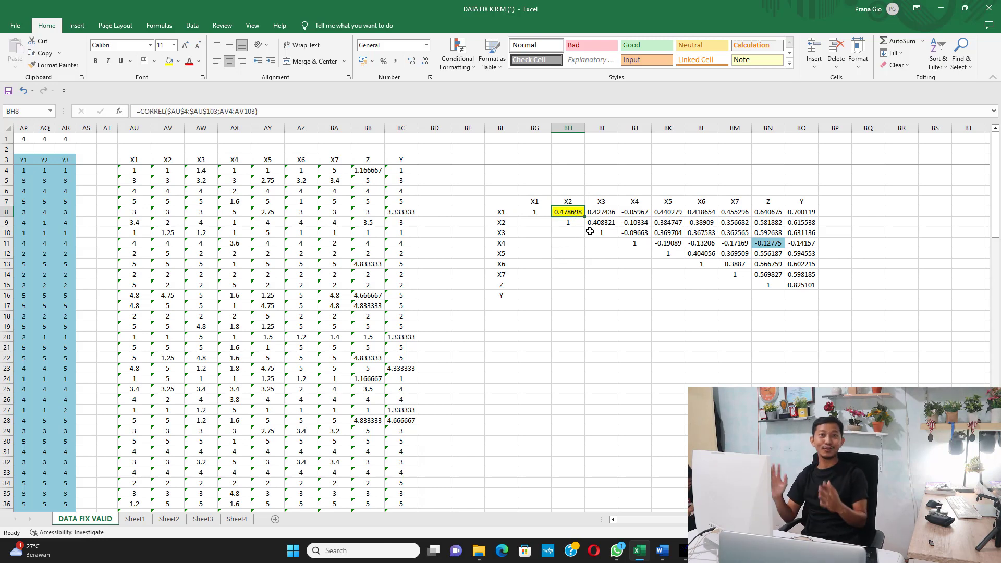
drag(631, 212, 733, 256)
click(575, 278)
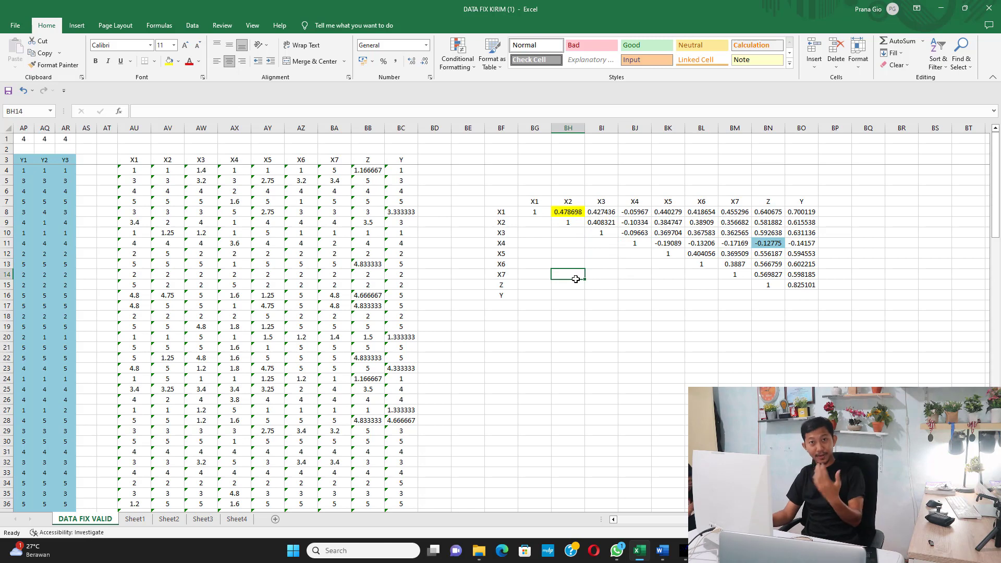
Fill the X1–Y and X2–Y correlation cells, BO8 and BO9, with orange
click(806, 212)
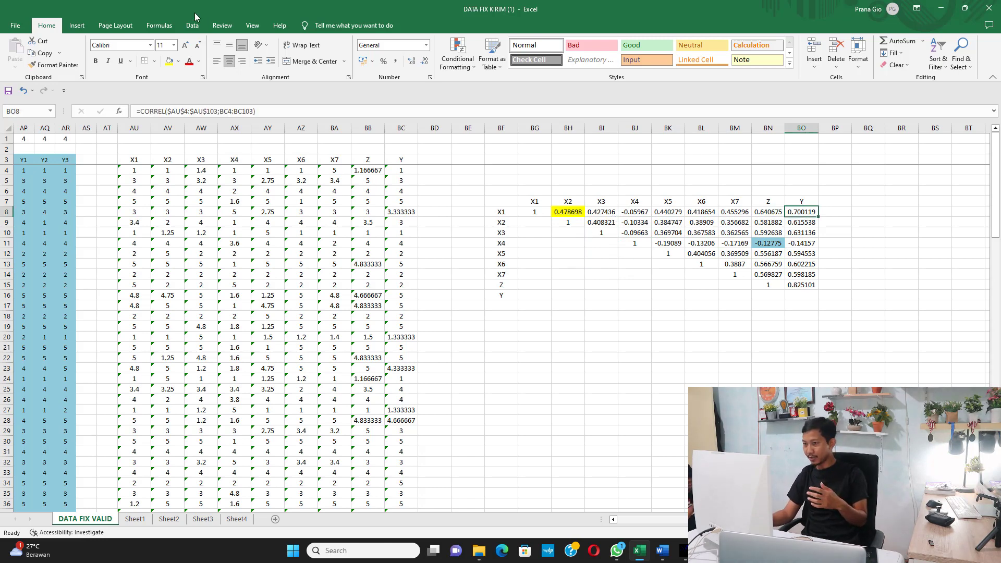
click(177, 61)
click(186, 142)
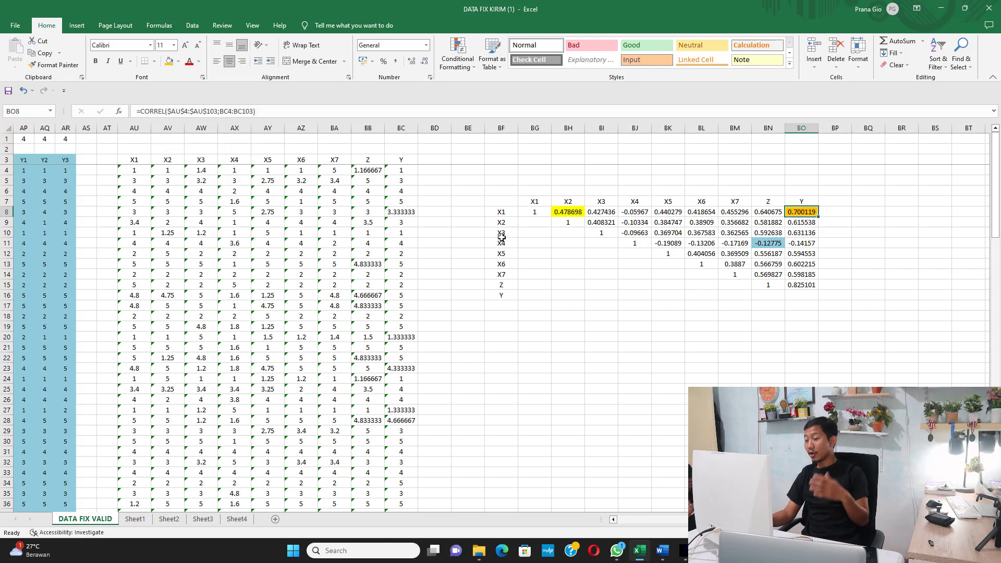
click(805, 218)
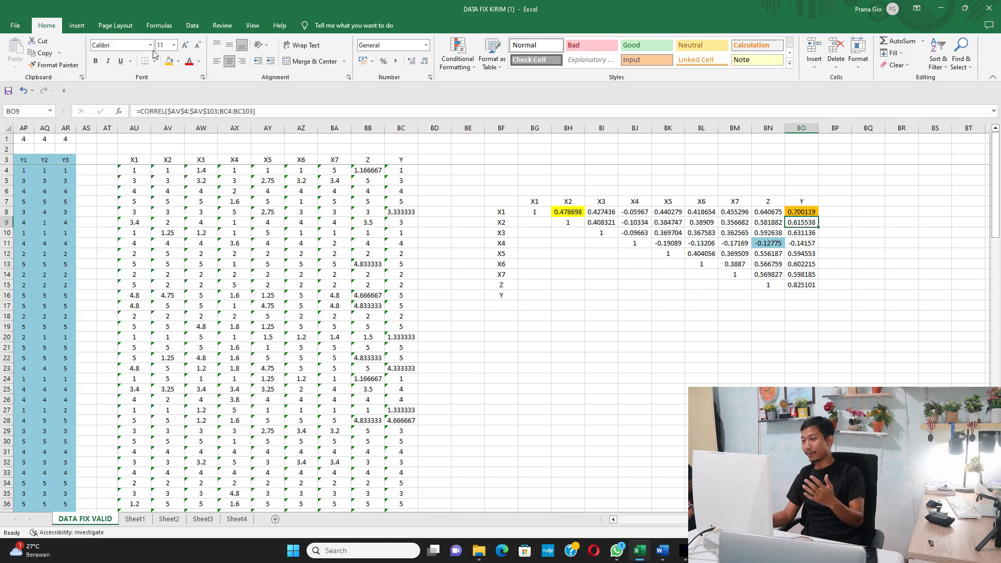
click(169, 61)
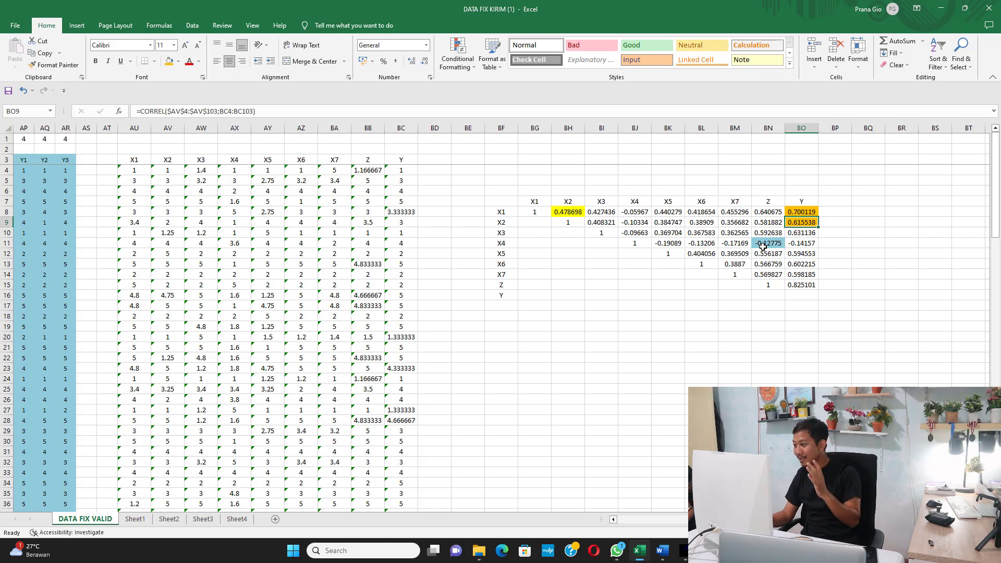
Fill the X4–Z and X4–Y correlation cells, BN11:BO11, with red and review them against the indicator data
drag(764, 244, 801, 244)
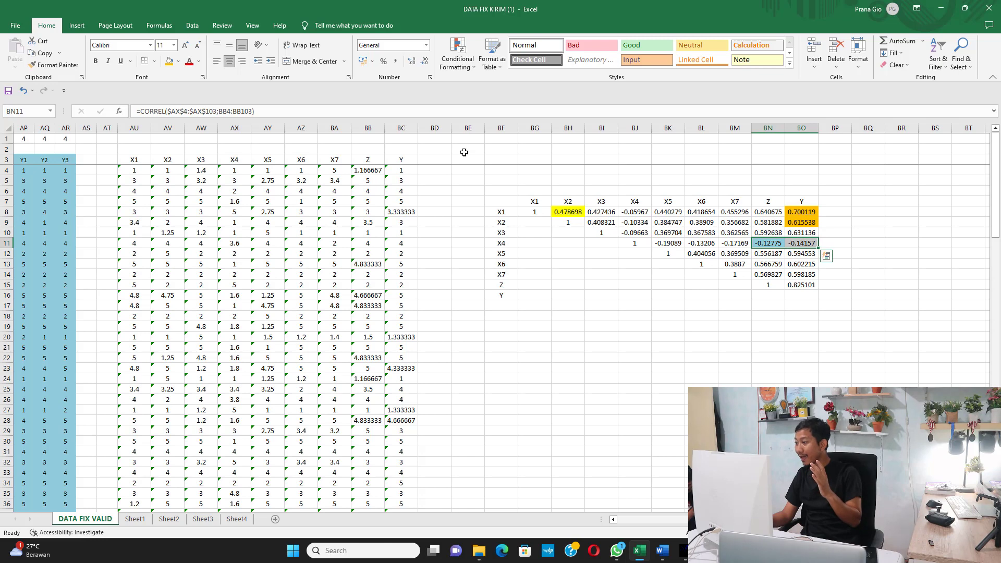
click(178, 61)
click(178, 142)
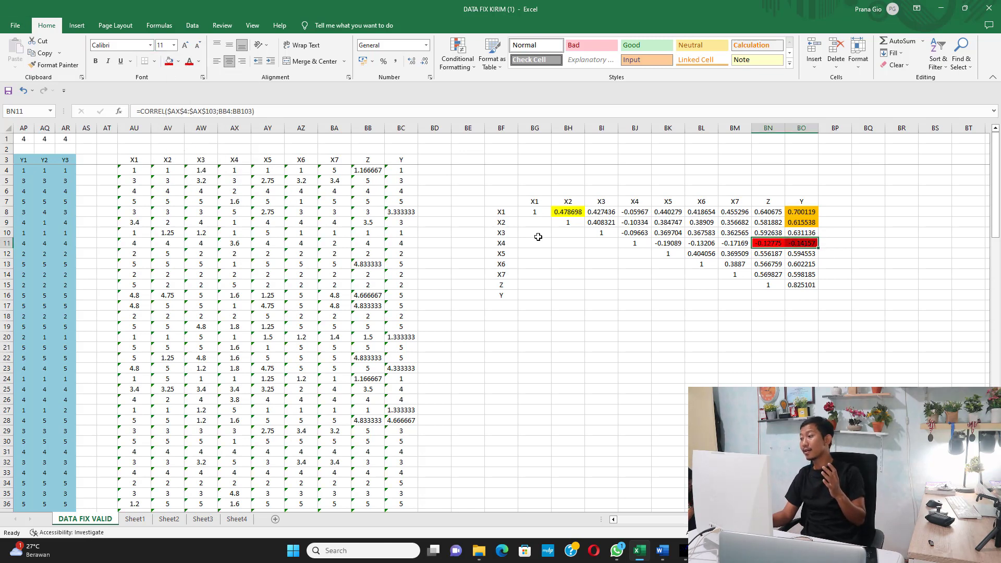
click(776, 264)
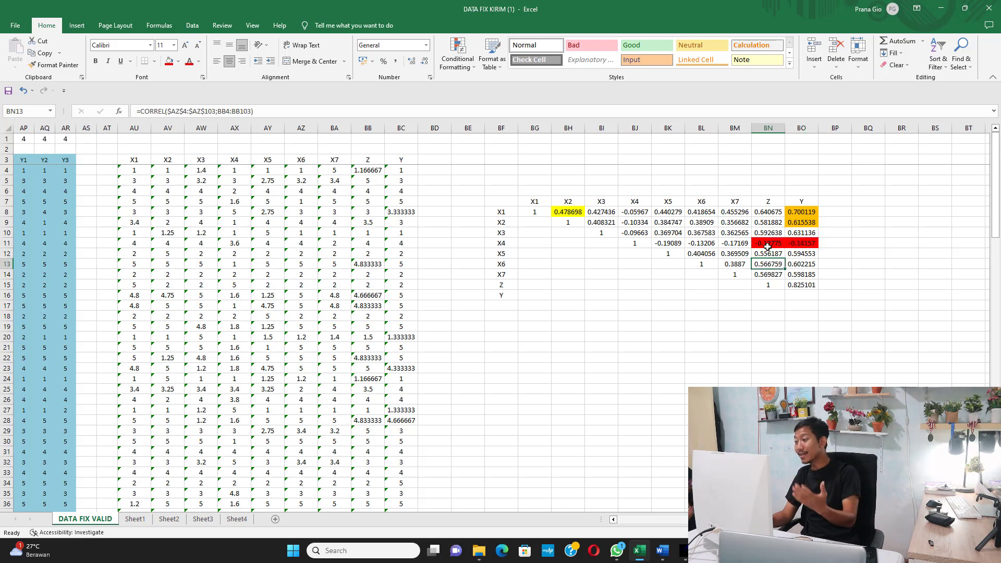
click(500, 245)
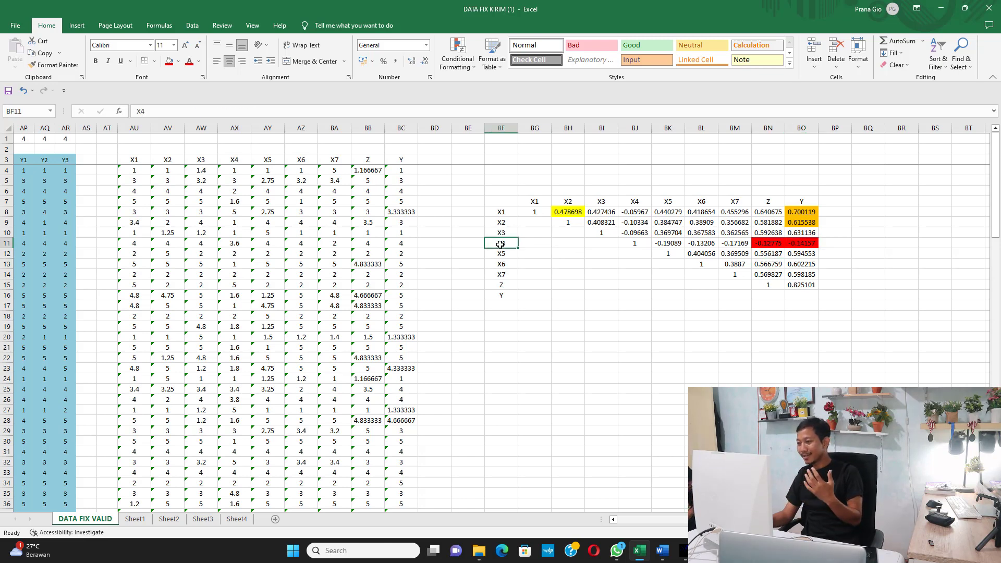
click(764, 243)
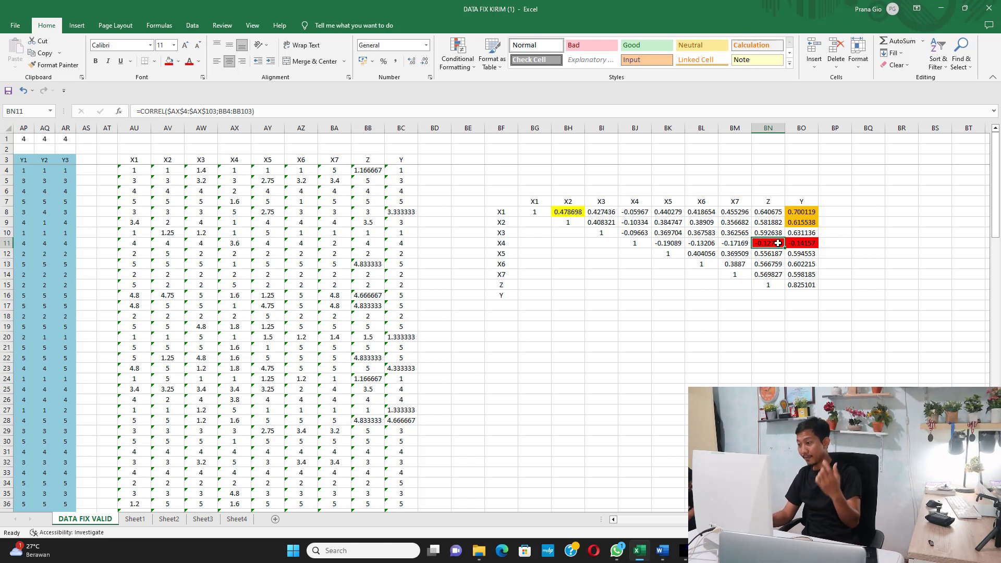
click(815, 245)
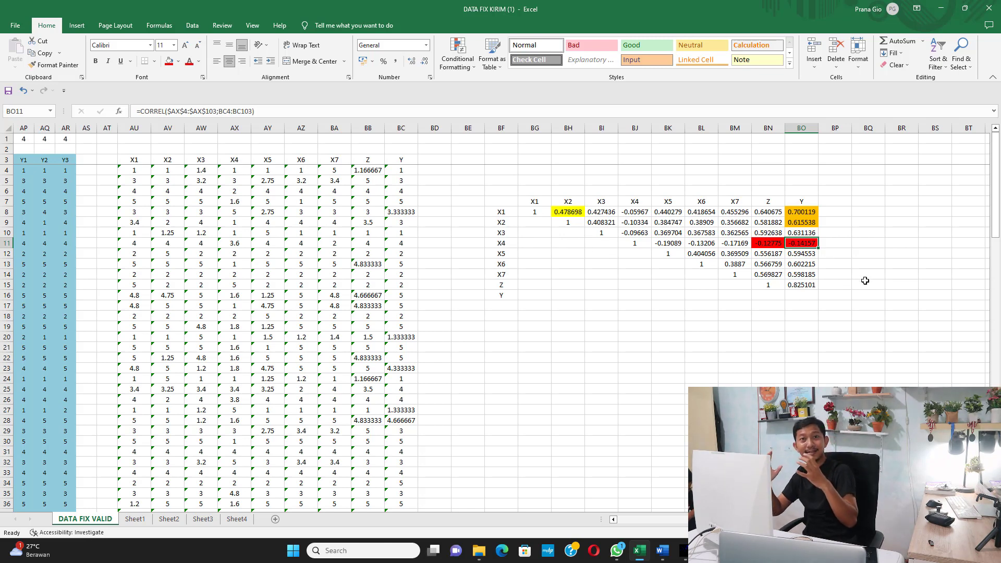
click(628, 519)
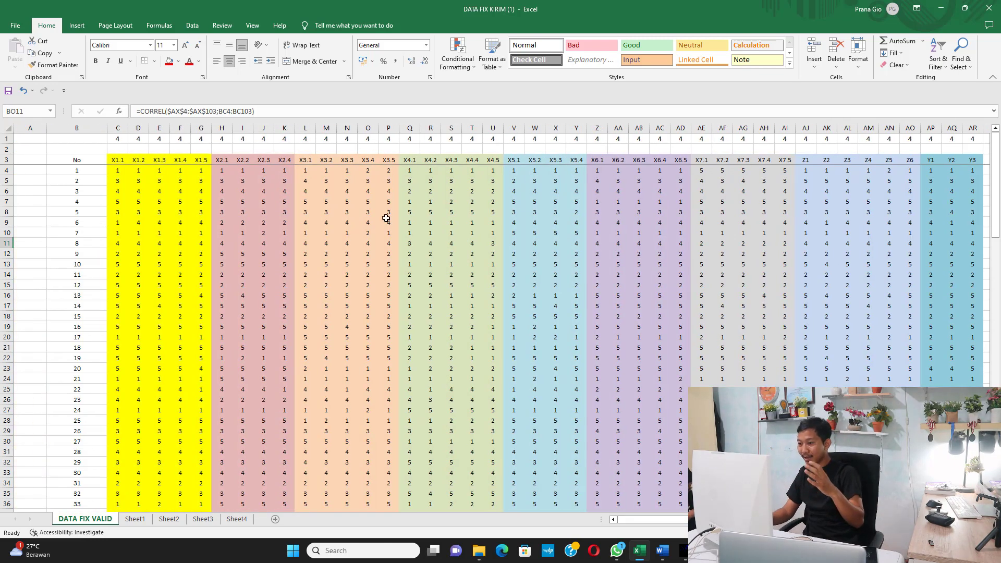
drag(665, 519, 693, 519)
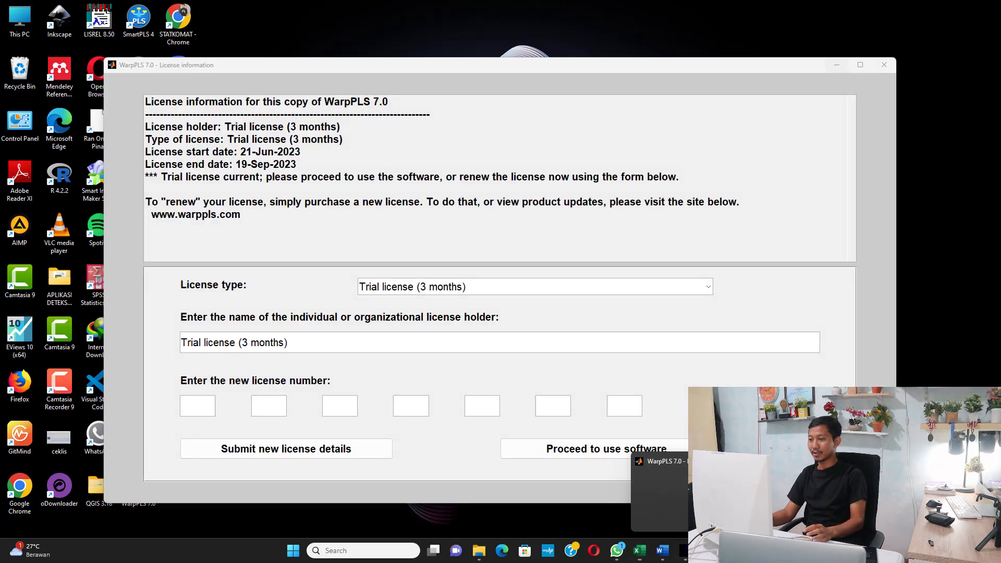
Switch to WarpPLS 7.0, continue with the current trial license and proceed to Step 1 for the project file
click(665, 526)
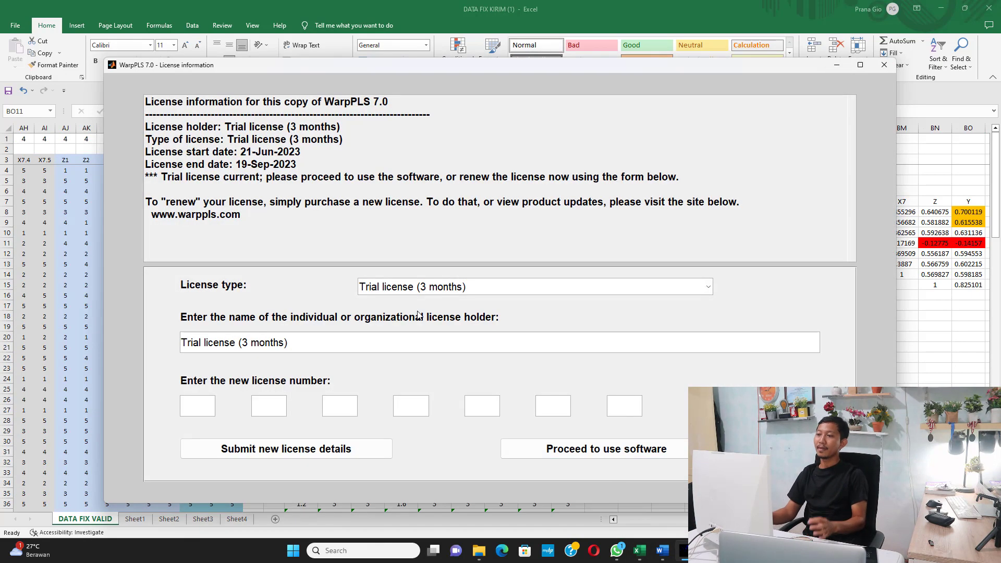
click(859, 66)
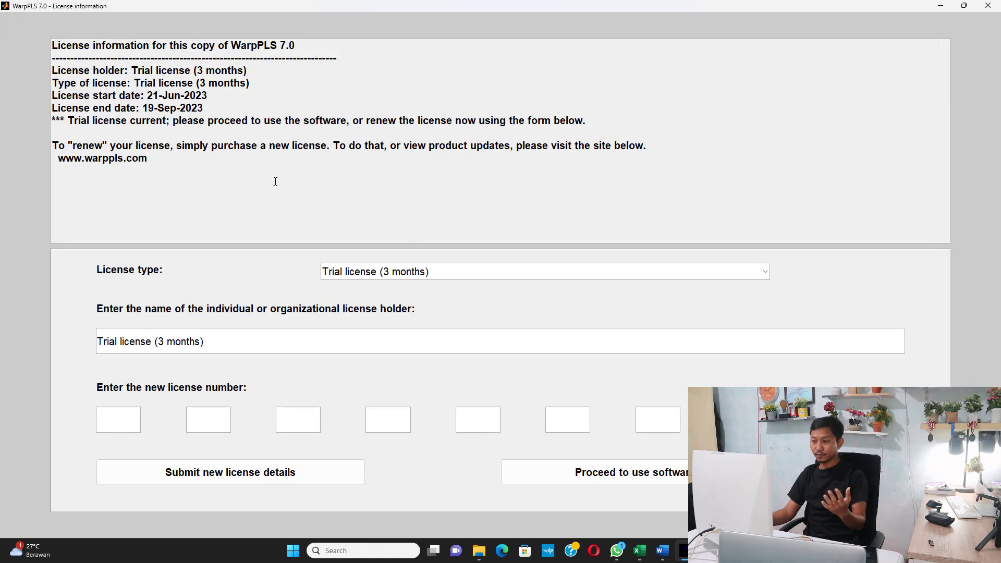
click(645, 480)
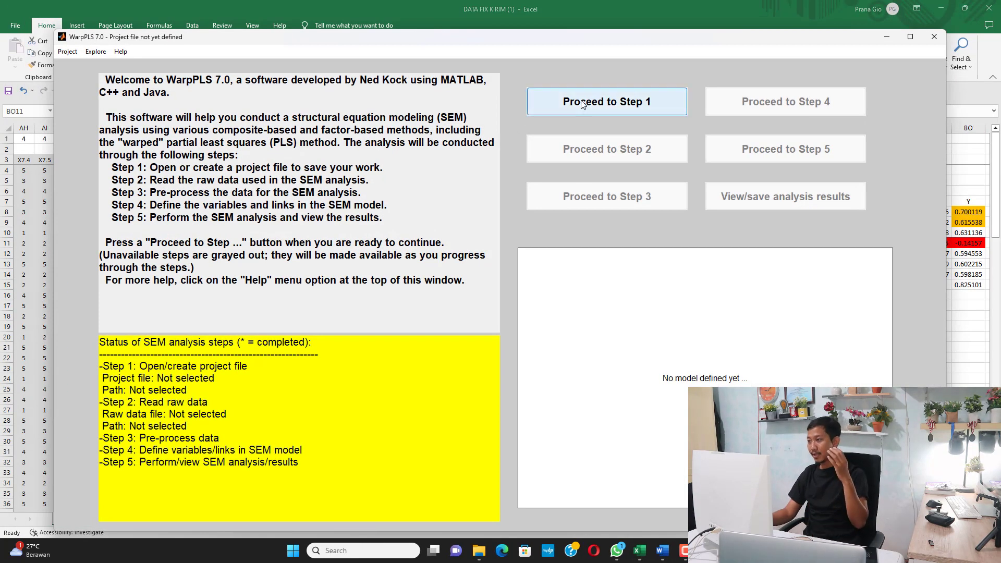
click(582, 102)
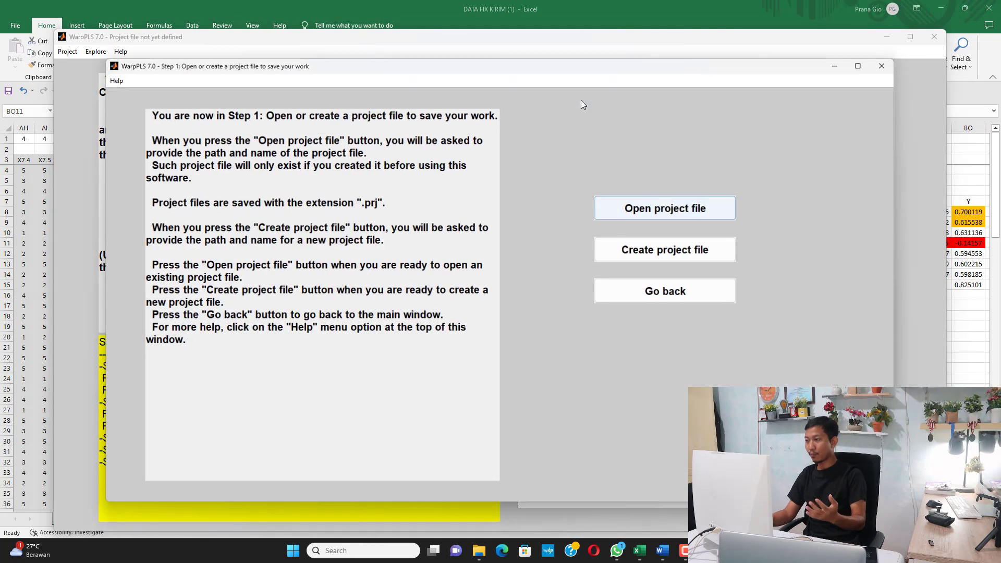
Create the project file PROJECT WARPPLS in D:\OLAH DATA STATISTIKA\UNTUK YOUTUBE\WARPPLS\2023 kasus unik
click(666, 259)
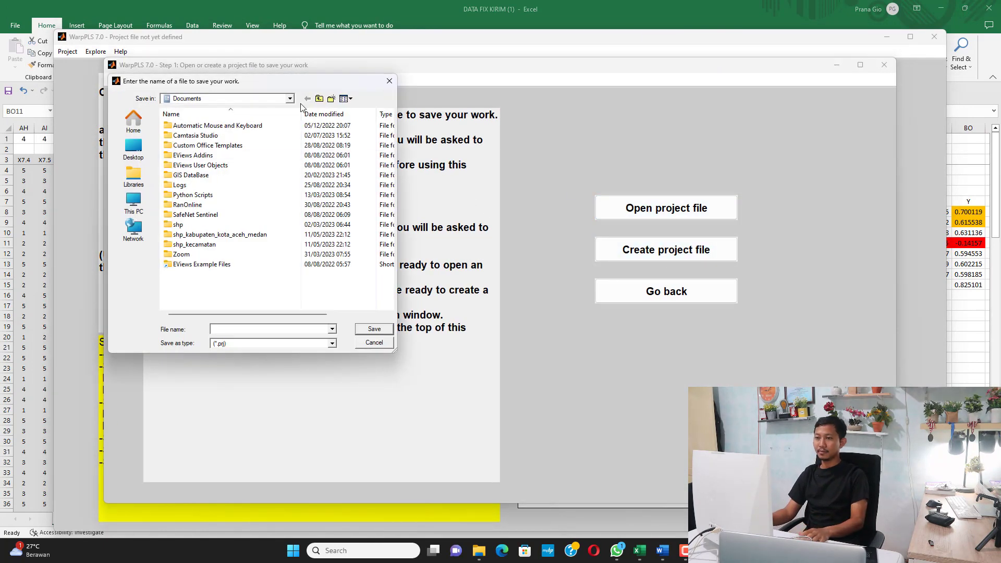
click(273, 99)
click(205, 239)
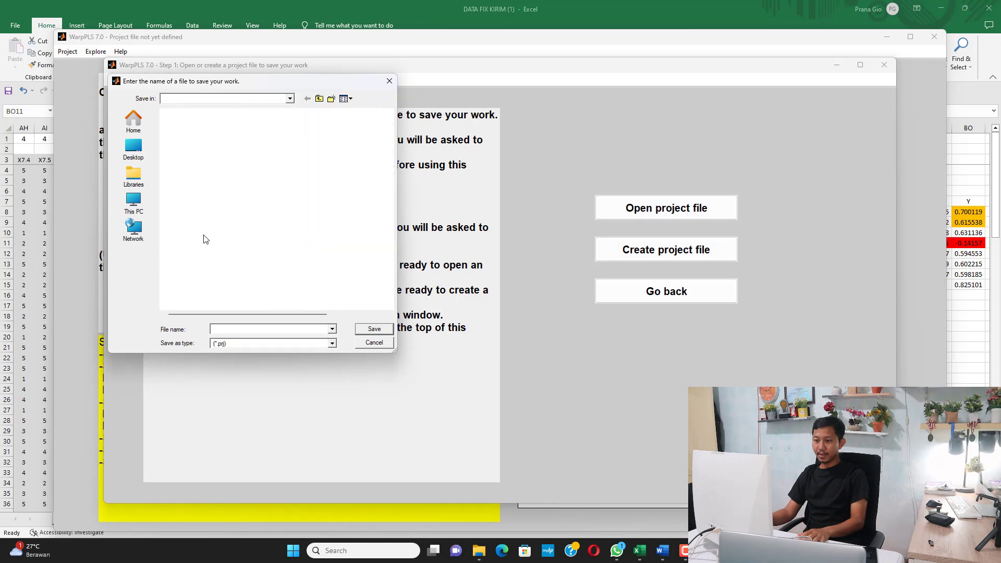
double_click(241, 195)
click(203, 158)
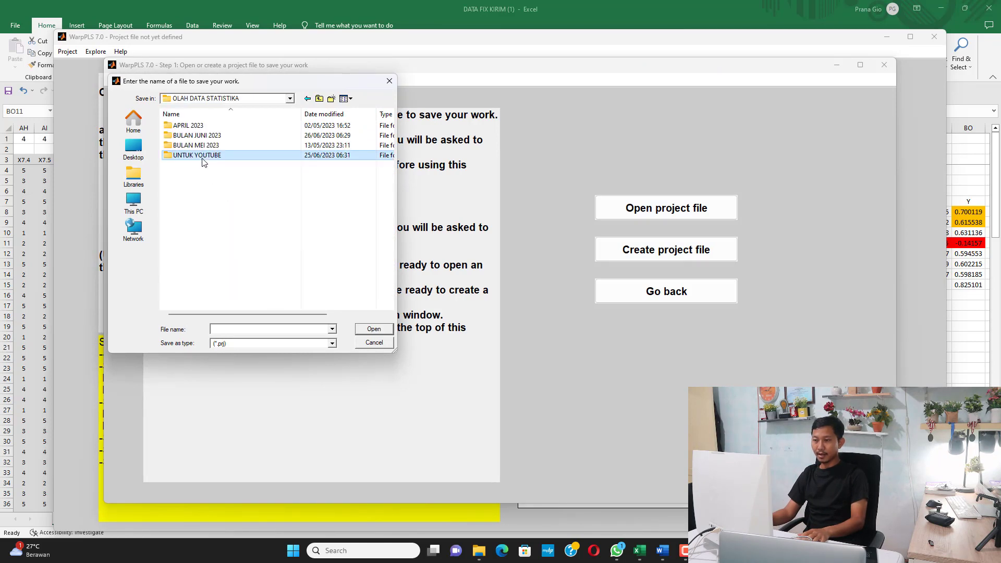
double_click(203, 158)
double_click(194, 166)
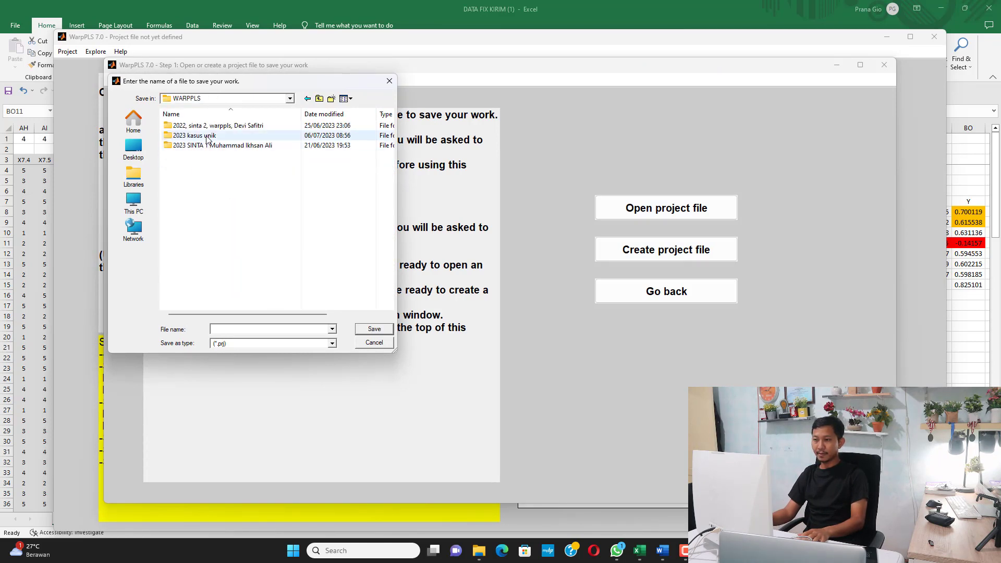
double_click(208, 136)
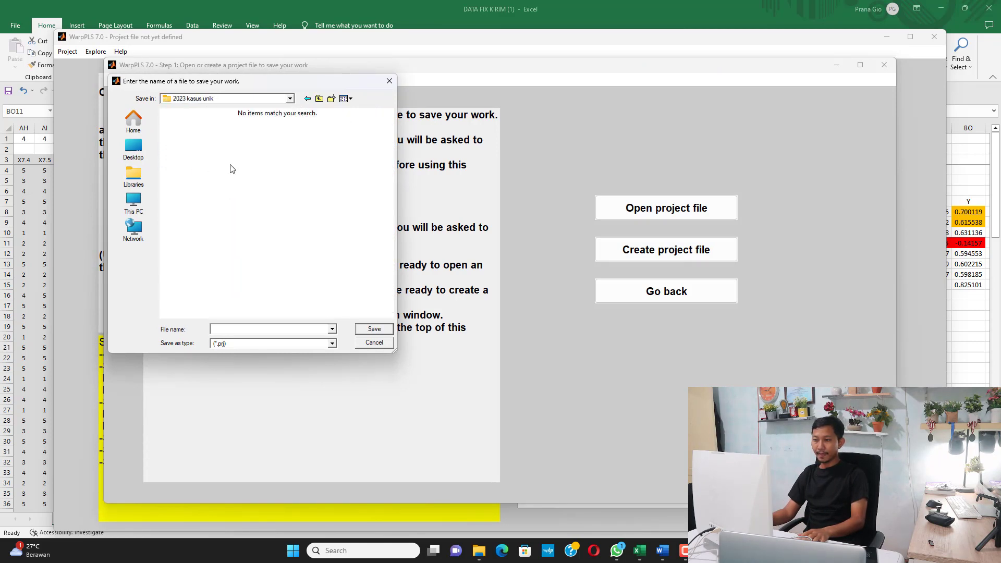
click(260, 326)
text(PROJECT WARPPLS)
key(Return)
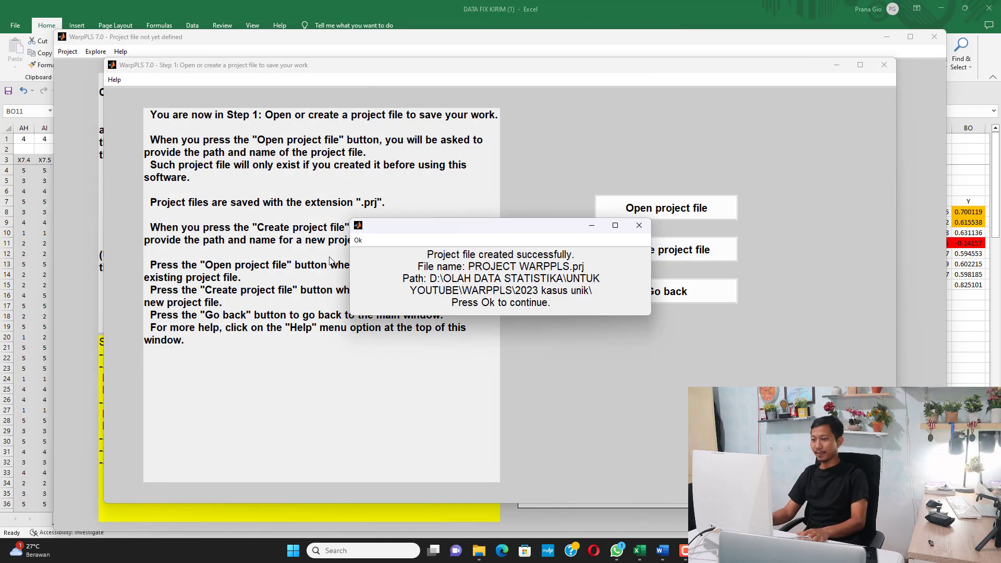
click(357, 241)
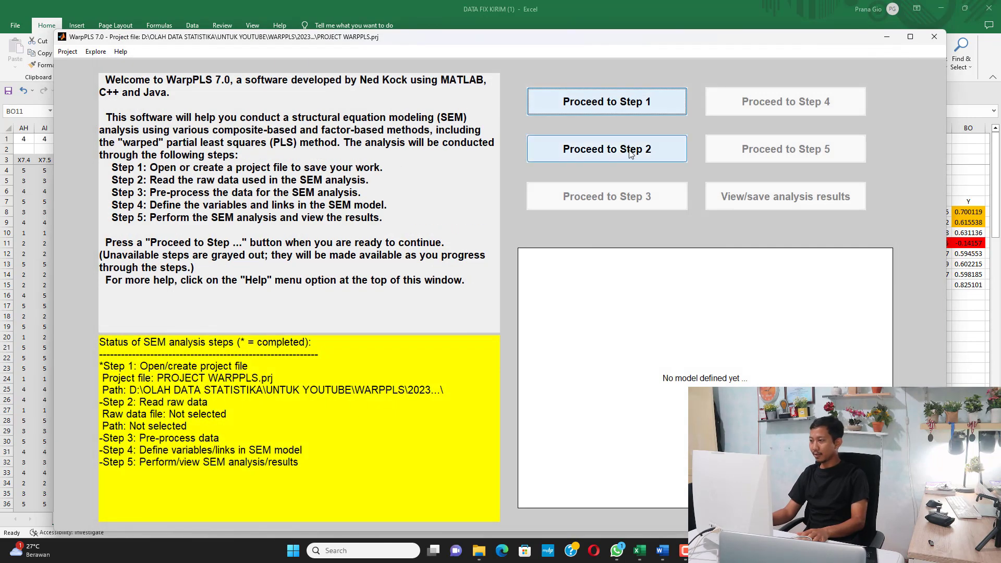
Switch to Excel and copy the whole indicator table, No through Y3, from the DATA FIX VALID sheet
click(639, 550)
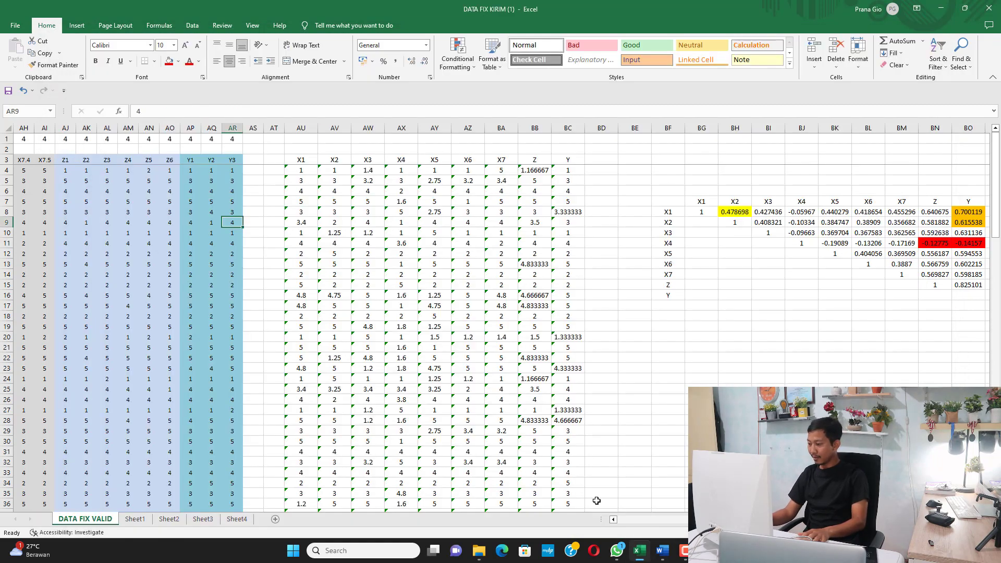
click(634, 522)
drag(118, 159, 784, 453)
click(576, 337)
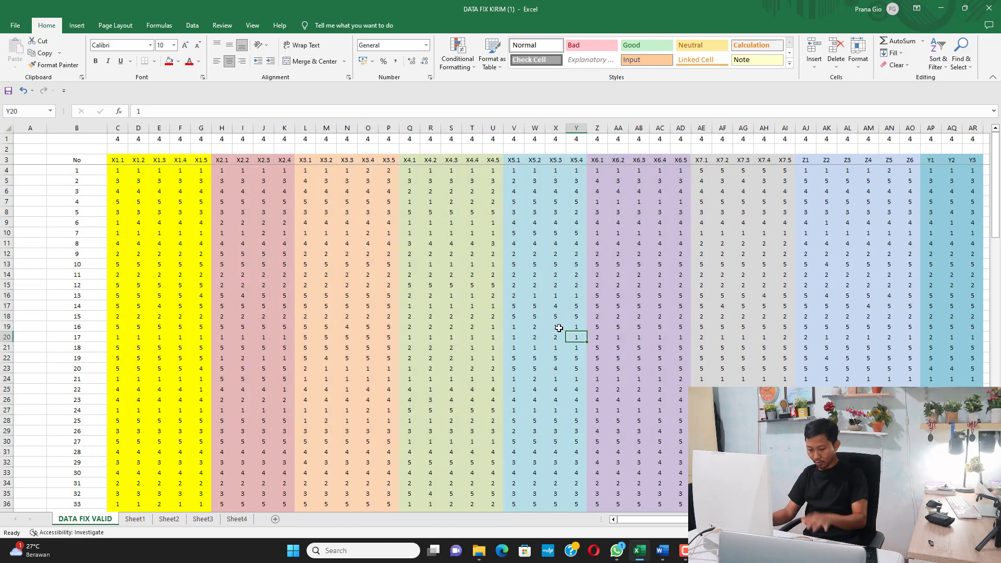
key(ctrl+a)
key(ctrl+c)
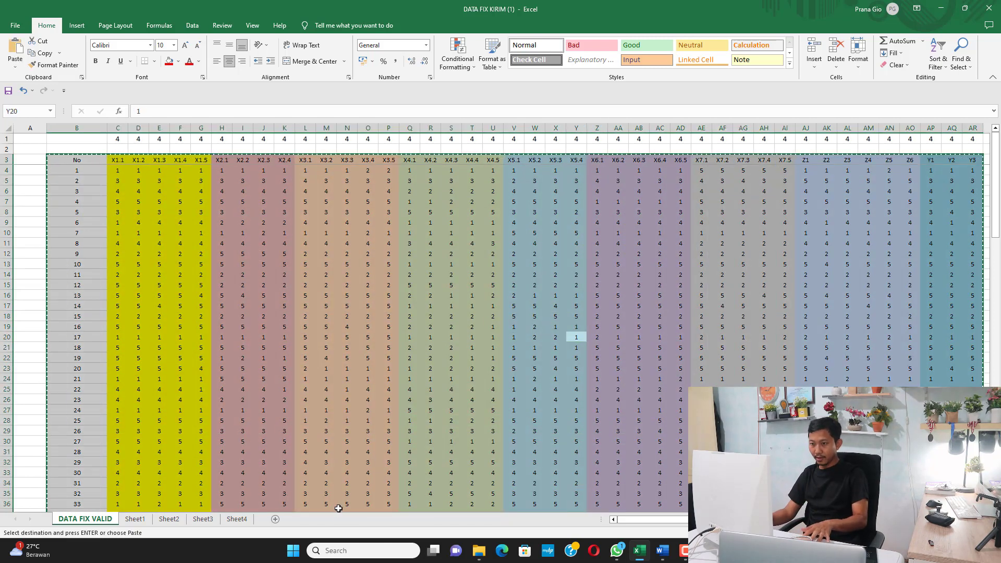
Switch to File Explorer, create a text document named data warppls in the 2023 kasus unik folder and paste the copied table into it
click(479, 550)
right_click(298, 314)
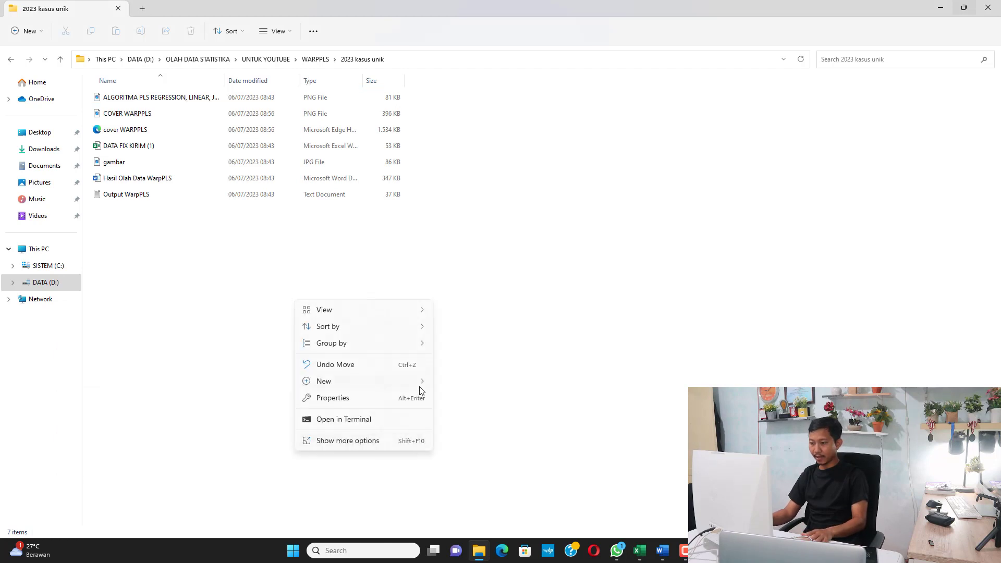
mouse_move(421, 390)
click(460, 332)
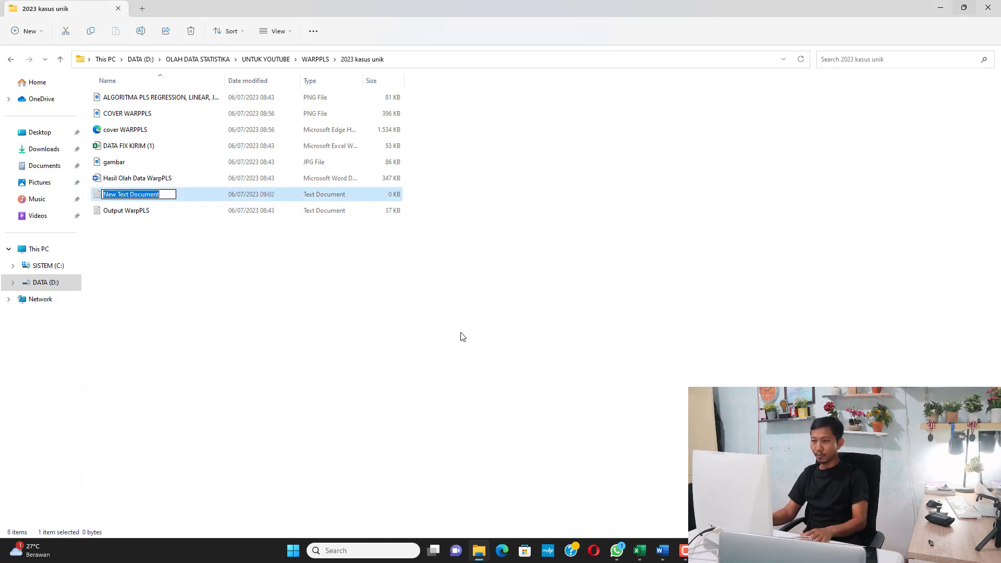
text(data war)
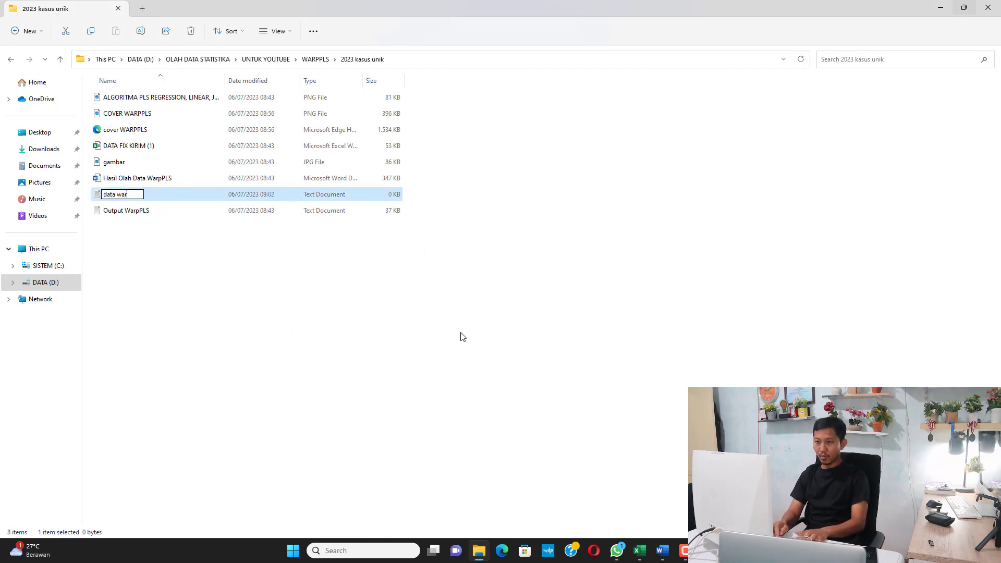
text(ppls)
key(Return)
key(Return)
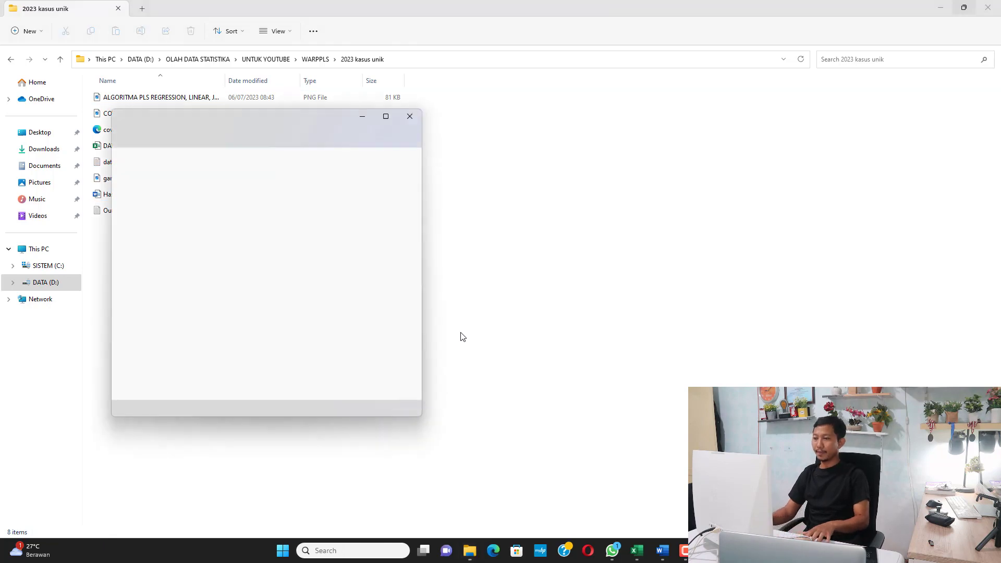
key(ctrl+v)
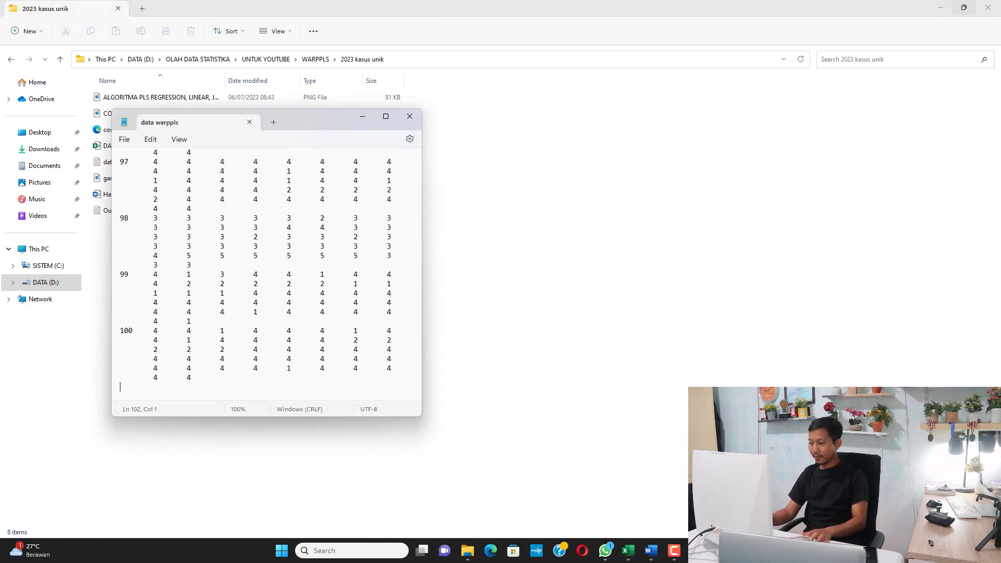
Return to WarpPLS 7.0 and, in Step 2, import the raw data from the file data warppls and accept it as correct
key(alt+Tab)
click(600, 151)
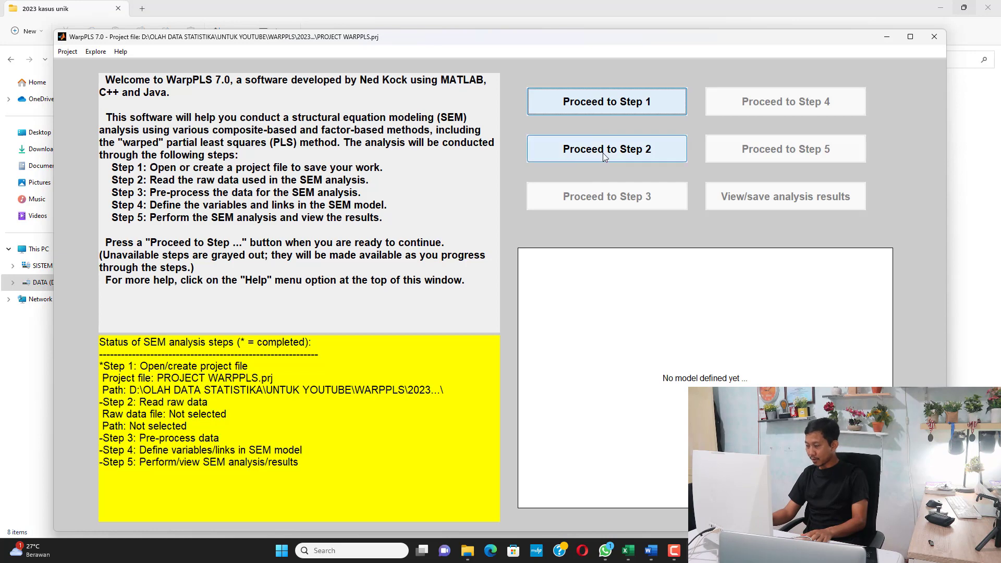
click(642, 171)
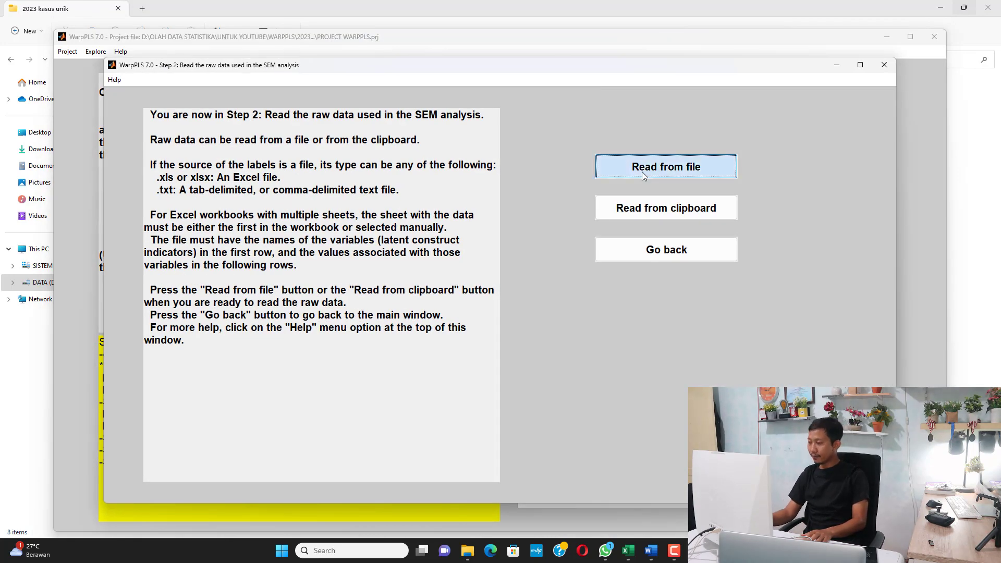
click(190, 143)
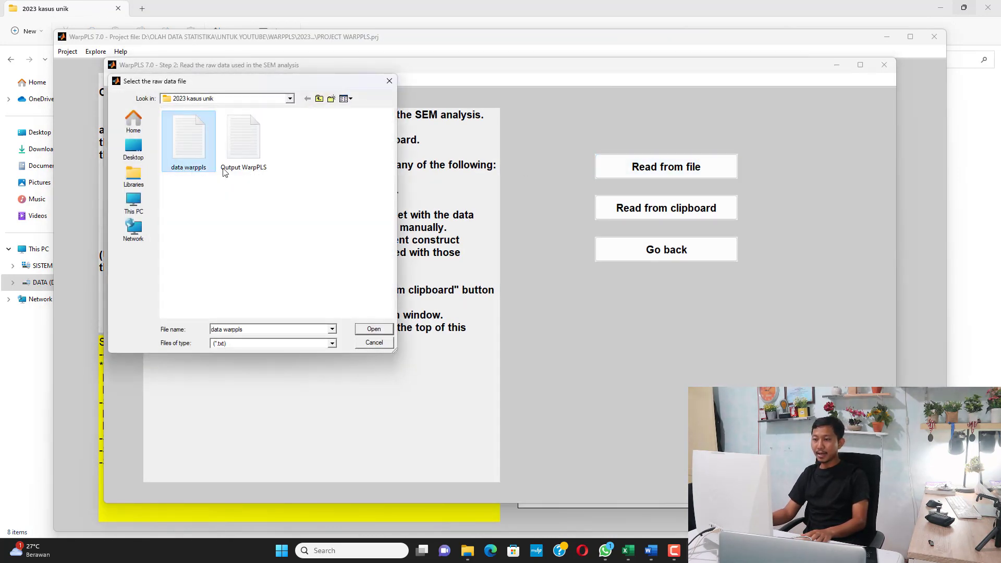
click(373, 329)
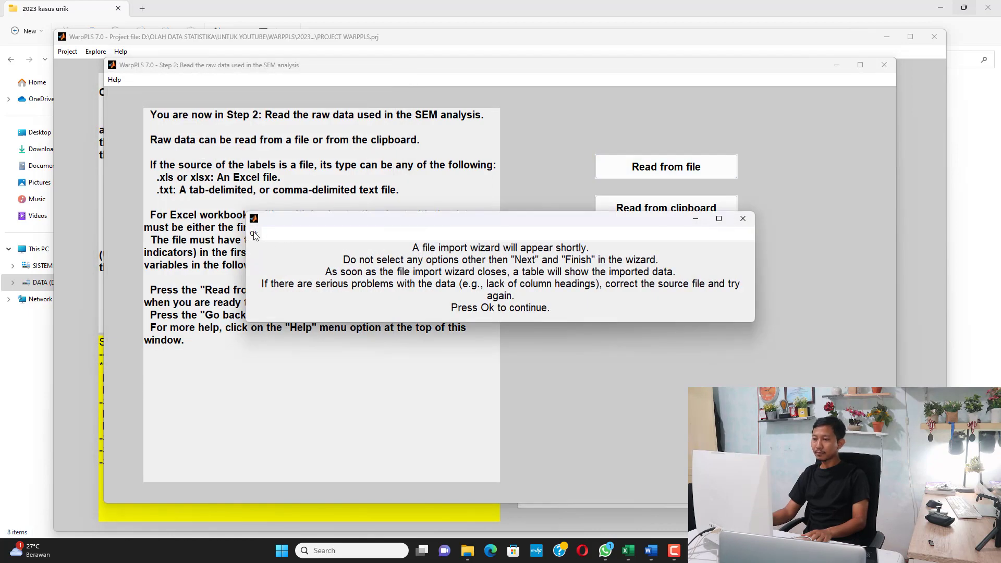
key(Return)
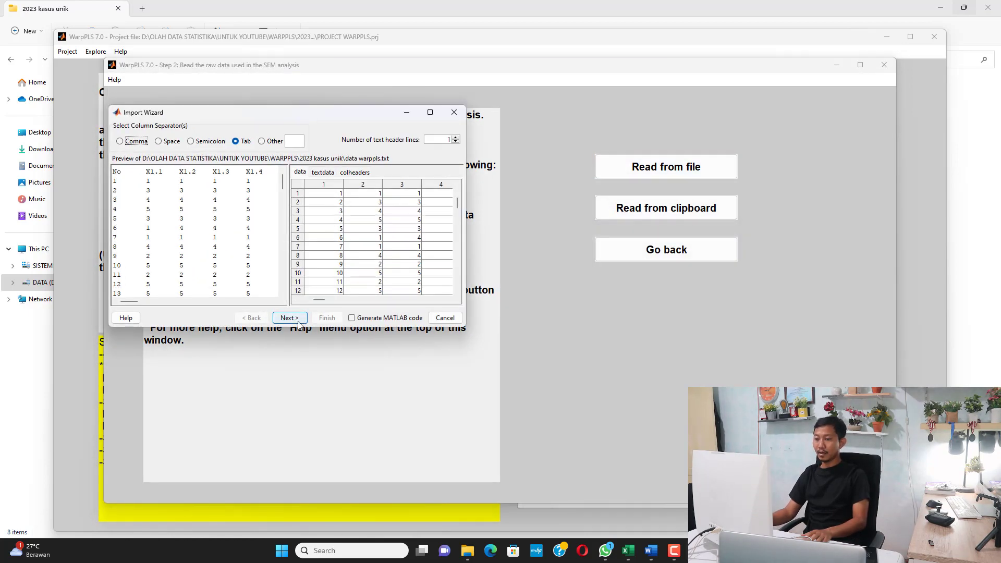
click(299, 320)
click(327, 318)
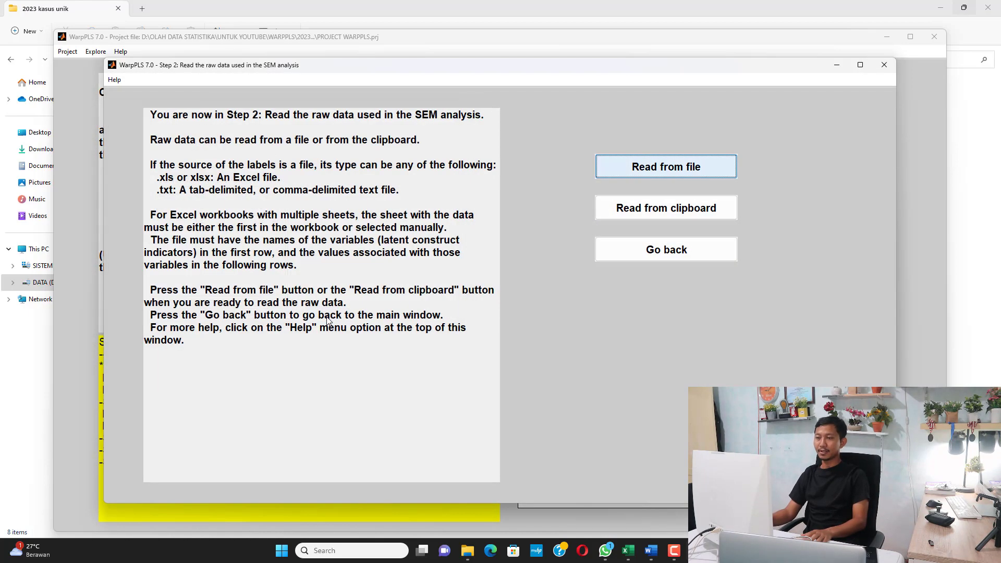
click(300, 240)
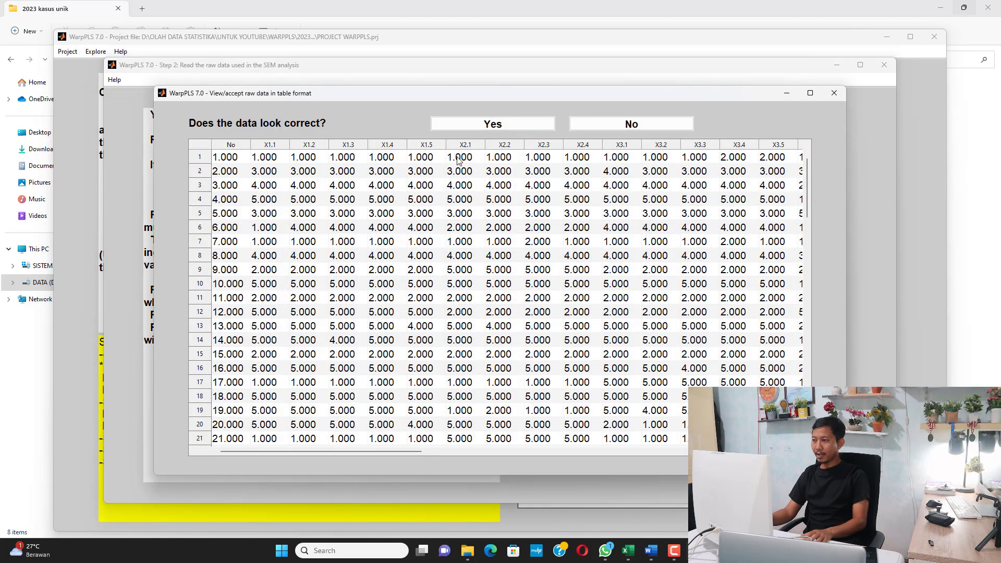
click(482, 125)
click(359, 240)
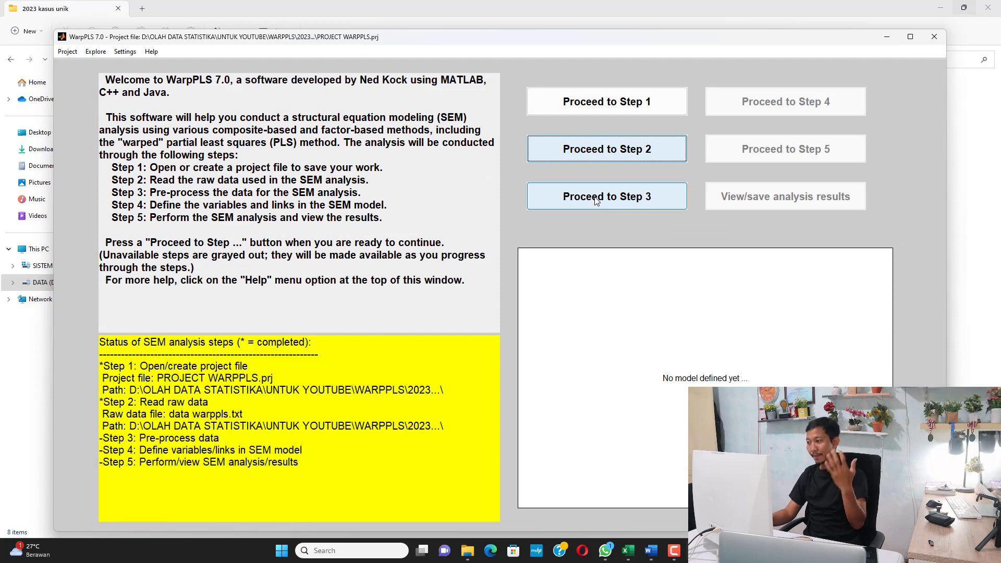
Pre-process the raw data in Step 3 and accept the standardized data table as correct
click(596, 200)
click(639, 213)
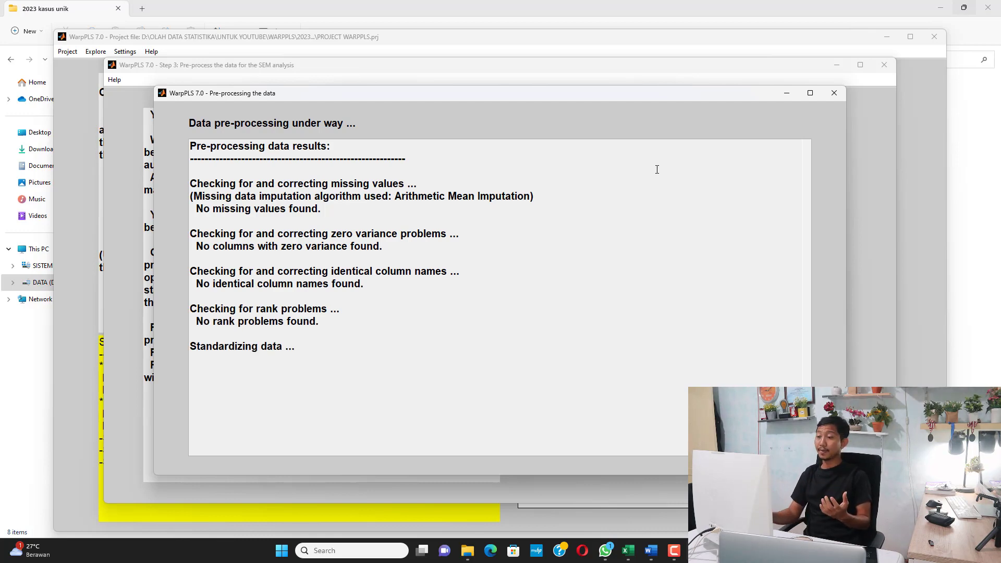
click(592, 123)
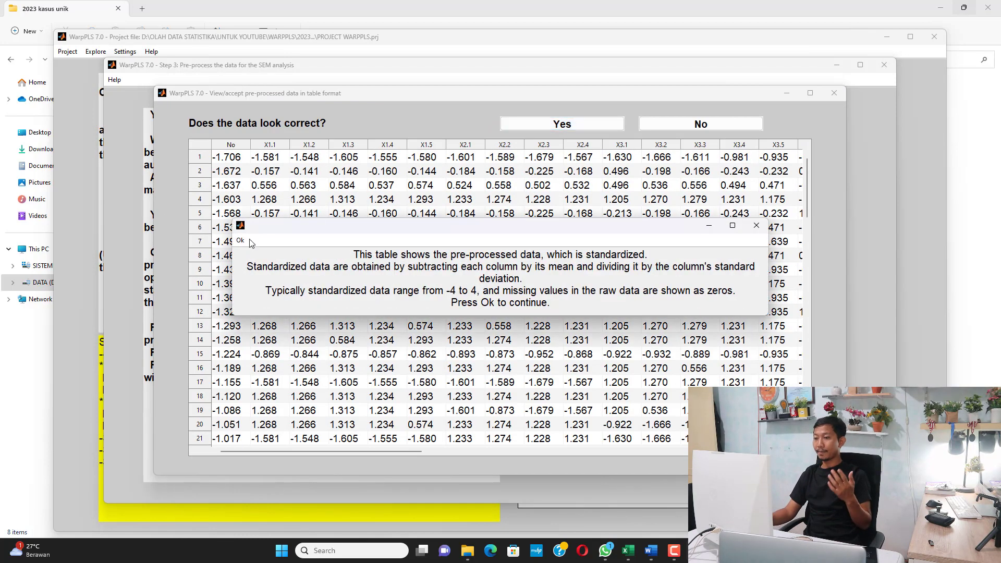
click(240, 240)
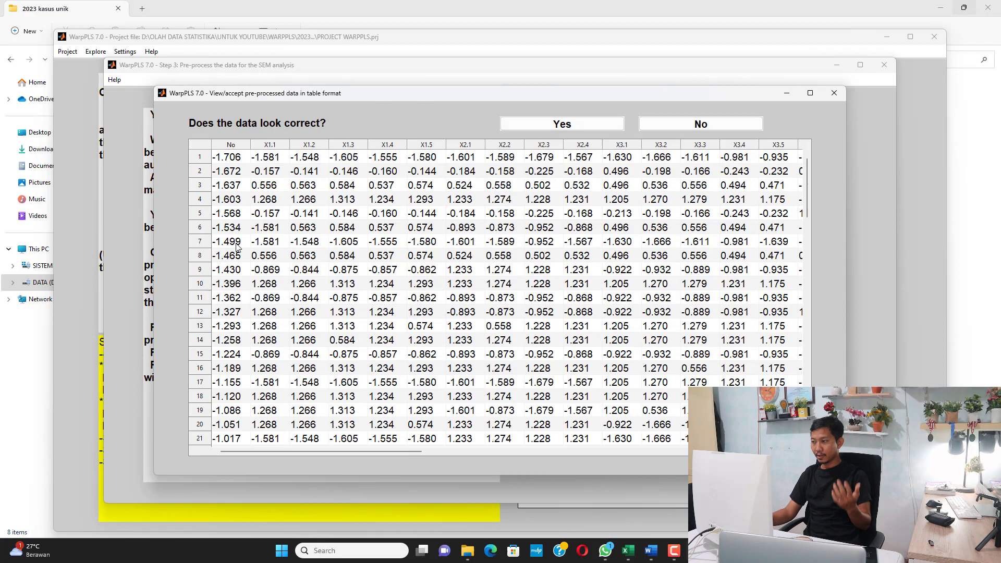
click(564, 123)
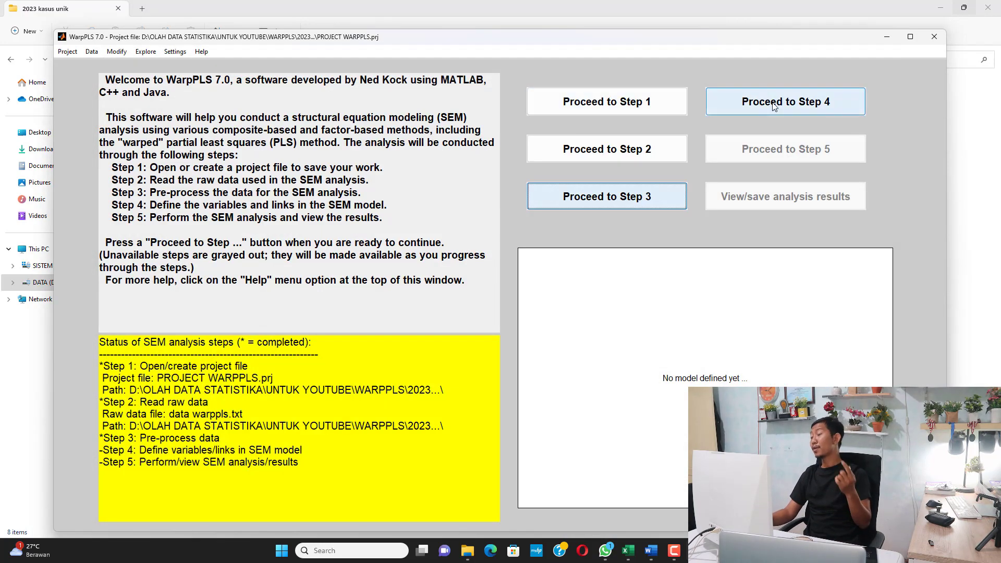
Proceed to Step 4 and open the SEM model definition window at full size
click(773, 106)
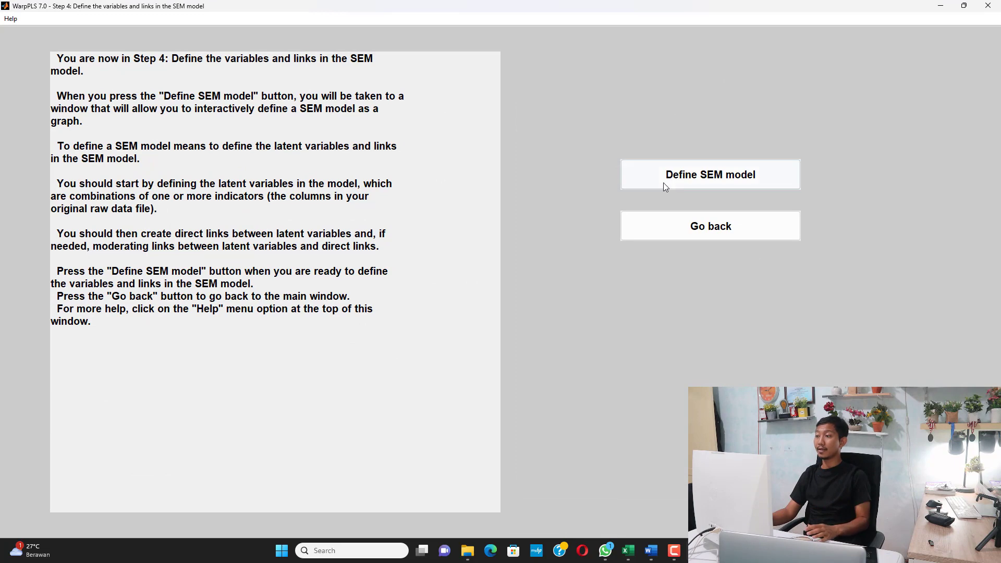
click(678, 178)
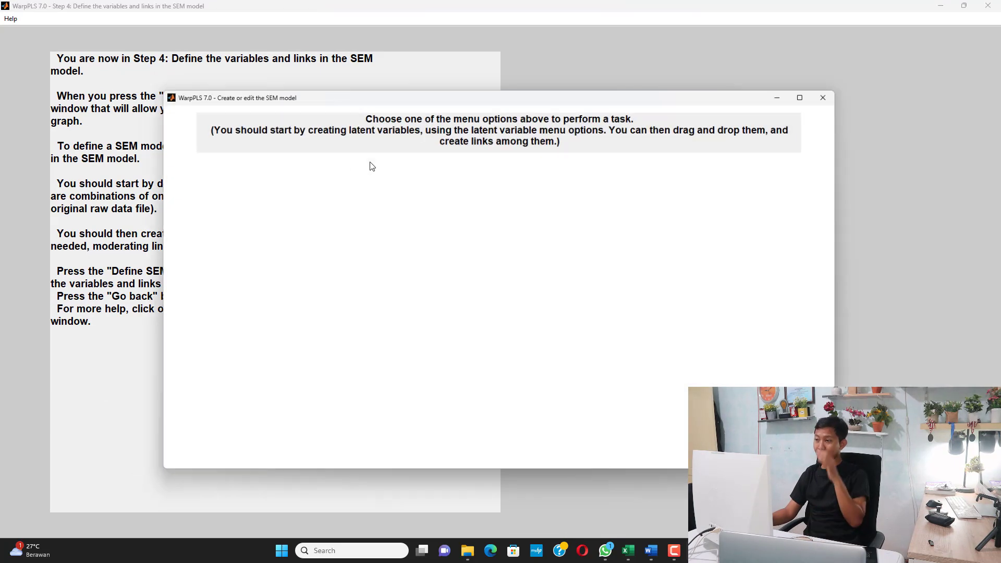
click(810, 92)
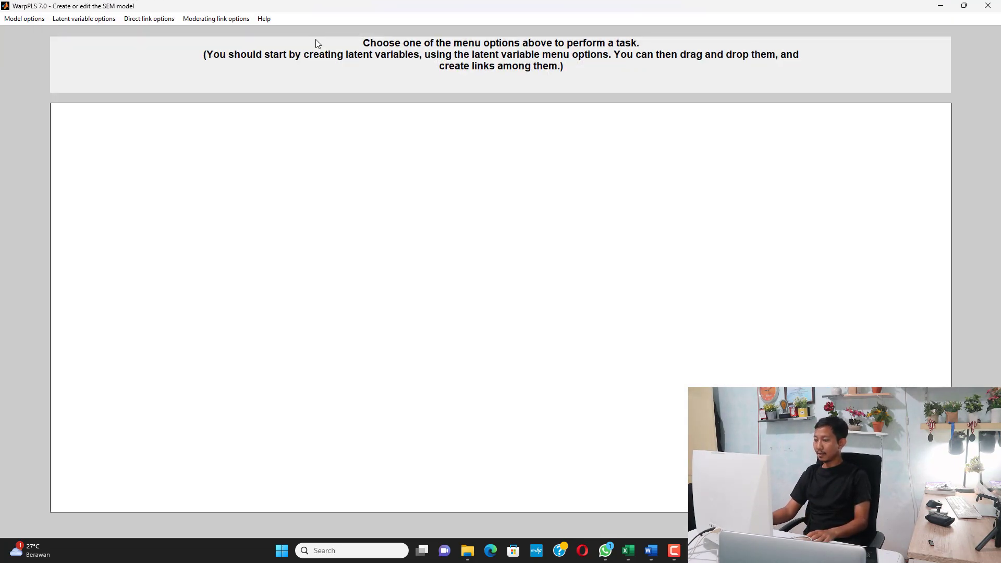
Create a latent variable near the upper-left corner of the model canvas and name it X1
click(72, 21)
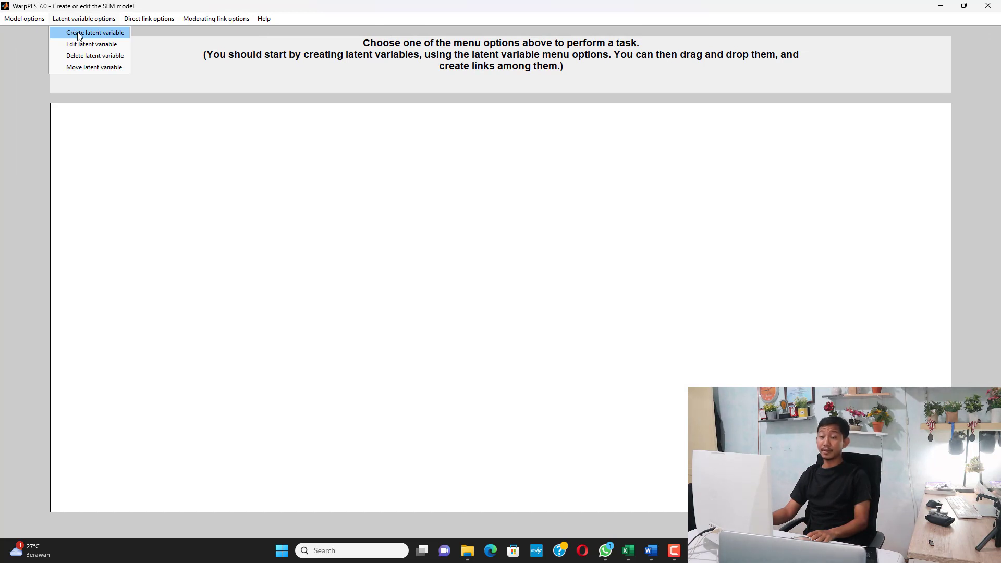
click(78, 32)
click(149, 138)
double_click(464, 163)
text(X)
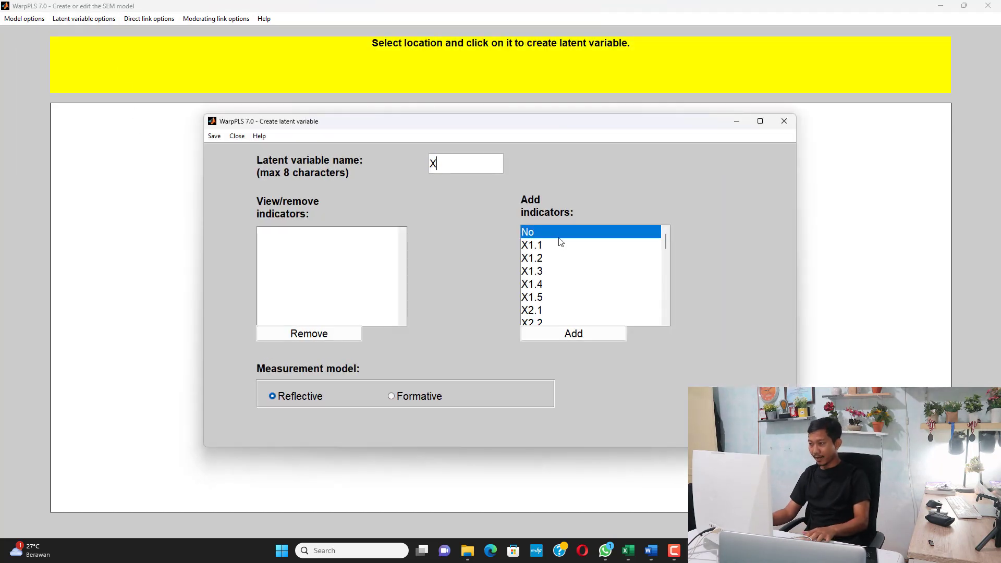
text(1)
Add the indicators X1.1 to X1.5 to latent variable X1 and save it
click(560, 248)
click(556, 335)
click(557, 336)
click(557, 336)
click(558, 336)
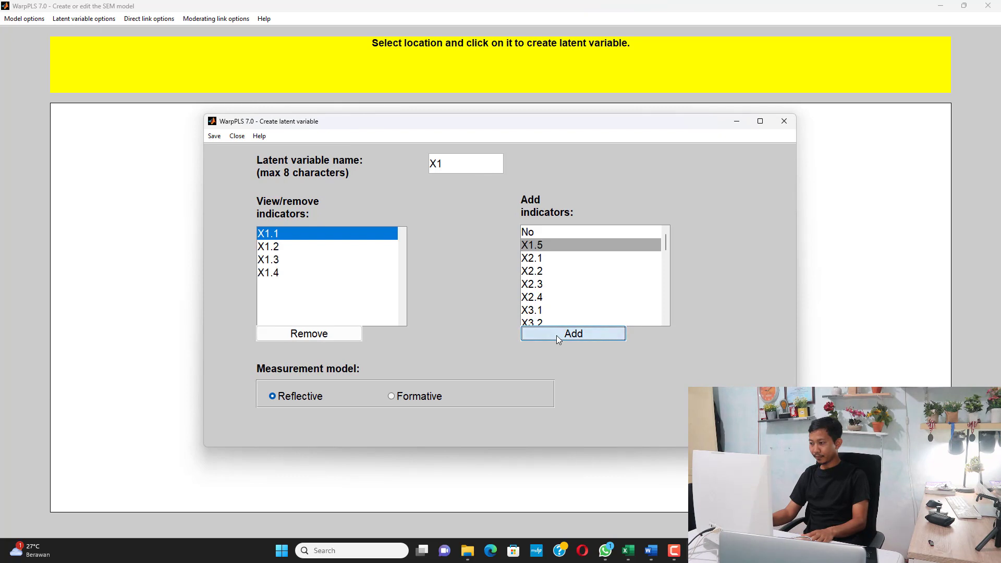
click(557, 336)
click(214, 136)
click(229, 145)
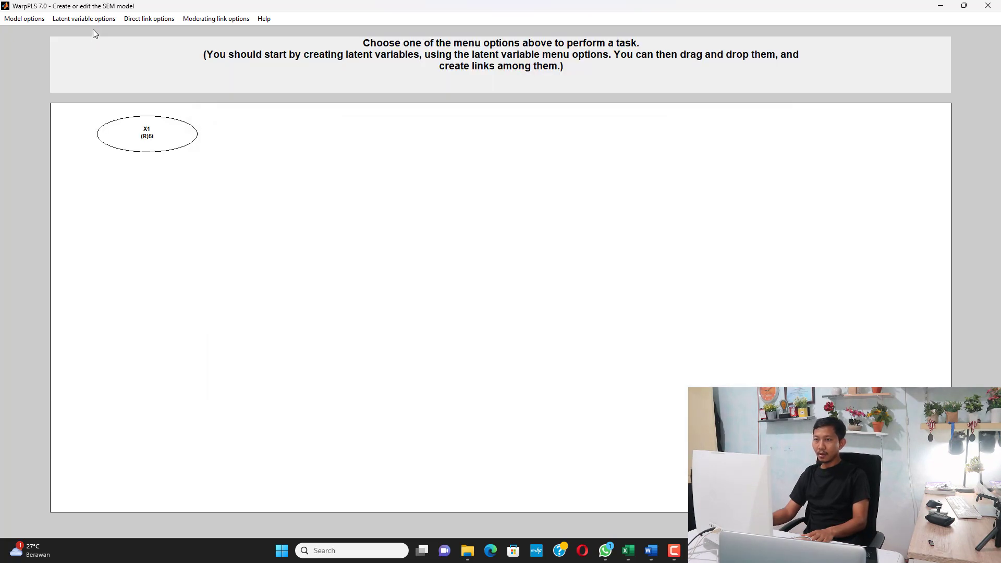
Create a latent variable directly below X1 on the model canvas and name it X2
click(88, 19)
click(98, 33)
click(144, 206)
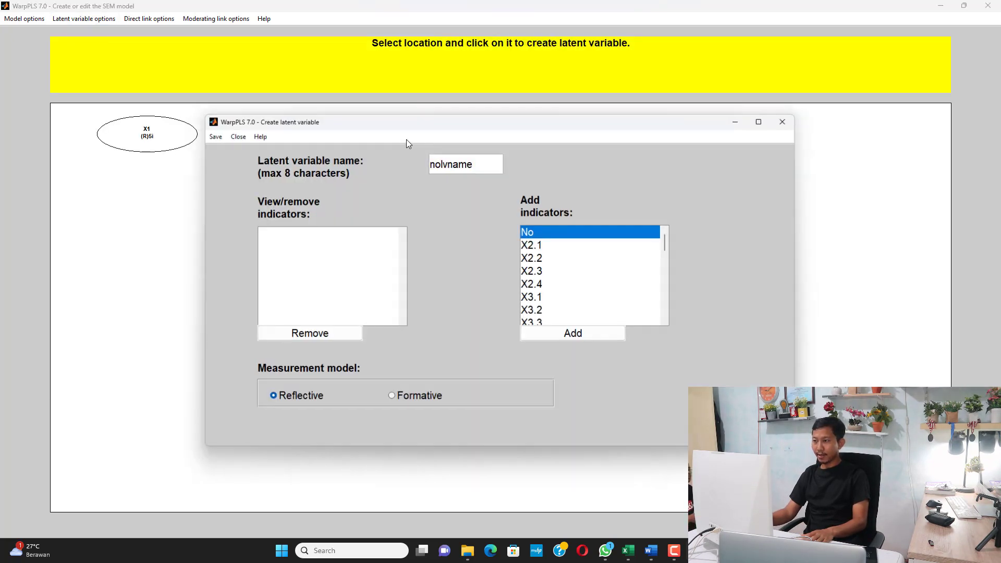
double_click(464, 163)
text(X2)
Add the indicators X2.1 to X2.4 to latent variable X2 and save it
click(552, 245)
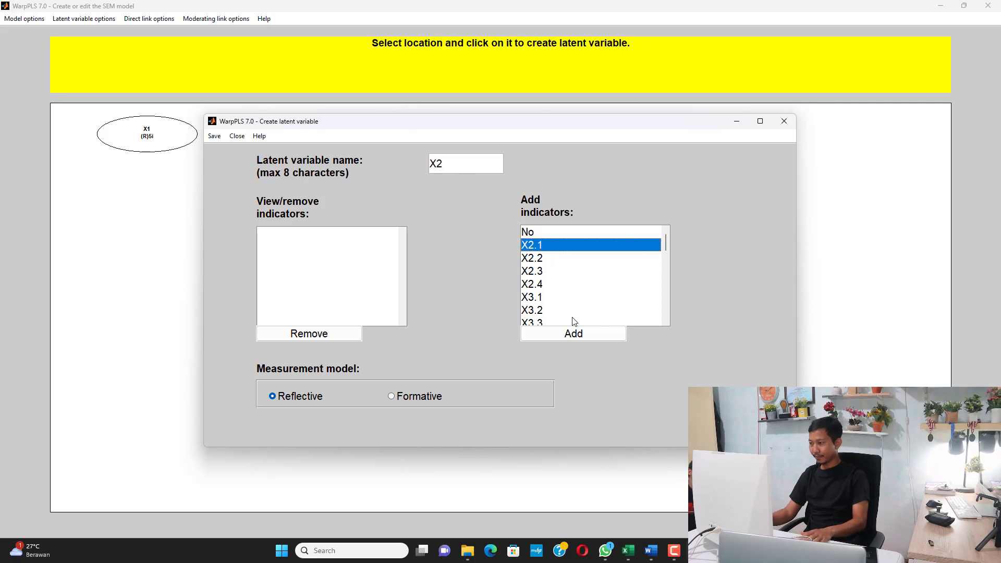
click(574, 335)
click(573, 334)
click(574, 335)
click(573, 335)
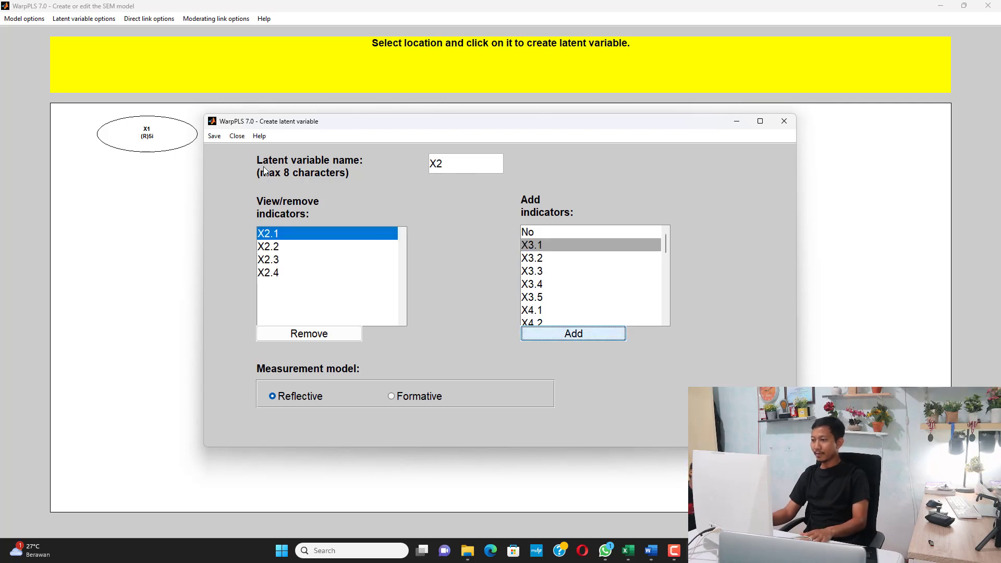
click(214, 136)
click(224, 151)
Create a latent variable below X2 on the model canvas and name it X3
click(84, 18)
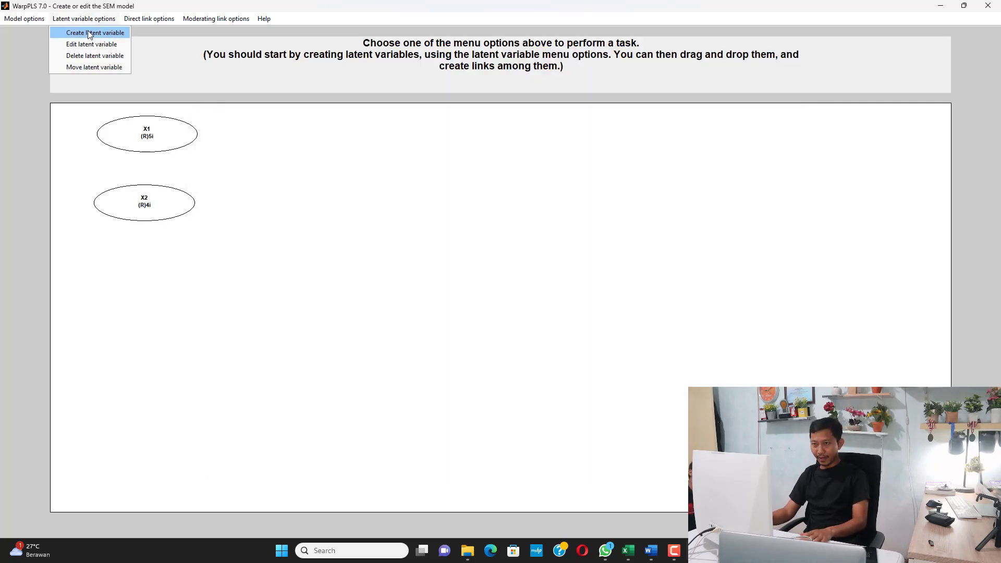
click(88, 32)
click(136, 252)
double_click(451, 163)
text(X3)
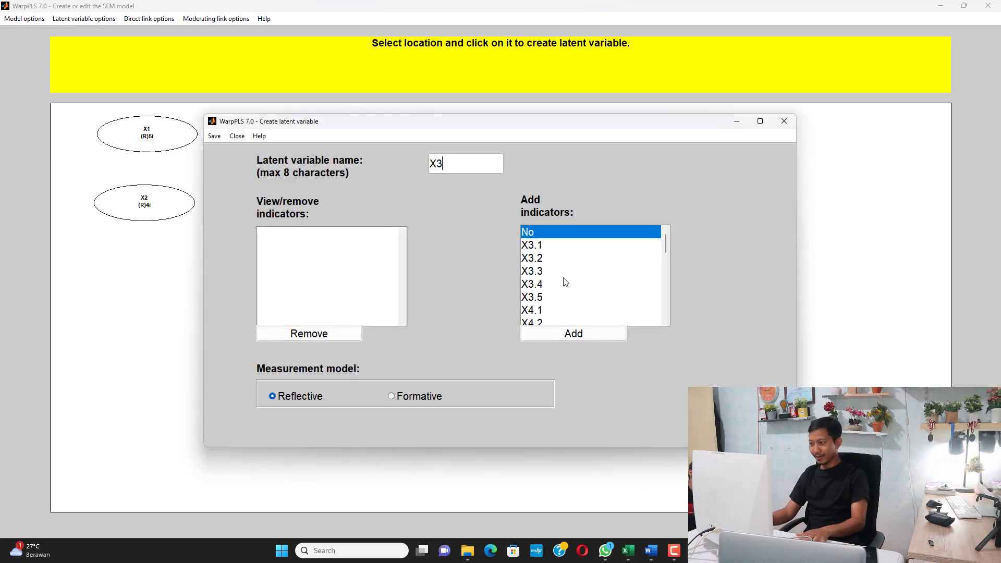
Add the indicators X3.1 to X3.5 to latent variable X3 and save its settings
click(545, 246)
click(561, 335)
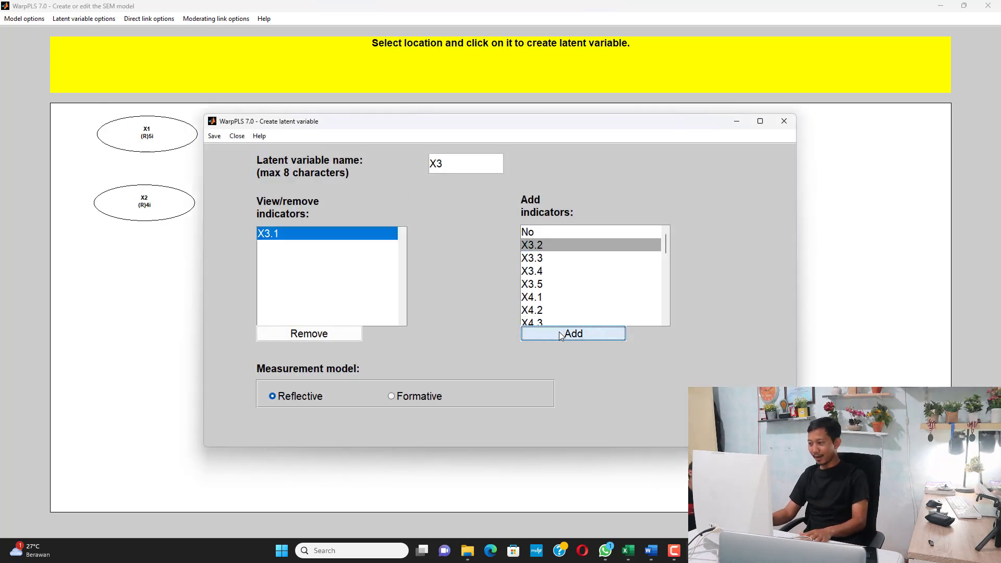
double_click(561, 334)
click(561, 334)
click(214, 136)
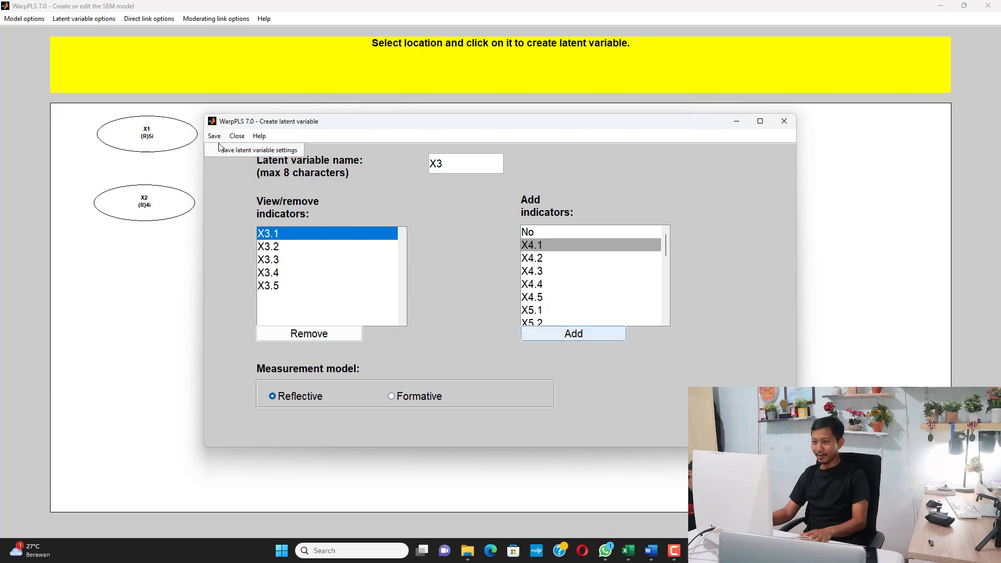
click(224, 151)
Create a latent variable below X3 on the model canvas and name it X4
click(83, 19)
click(88, 32)
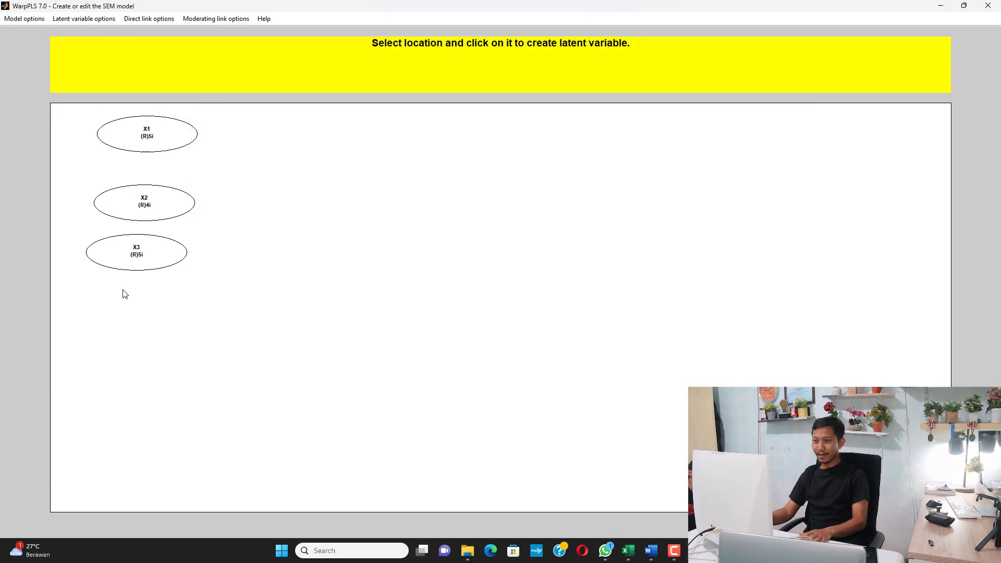
click(129, 308)
text(X4)
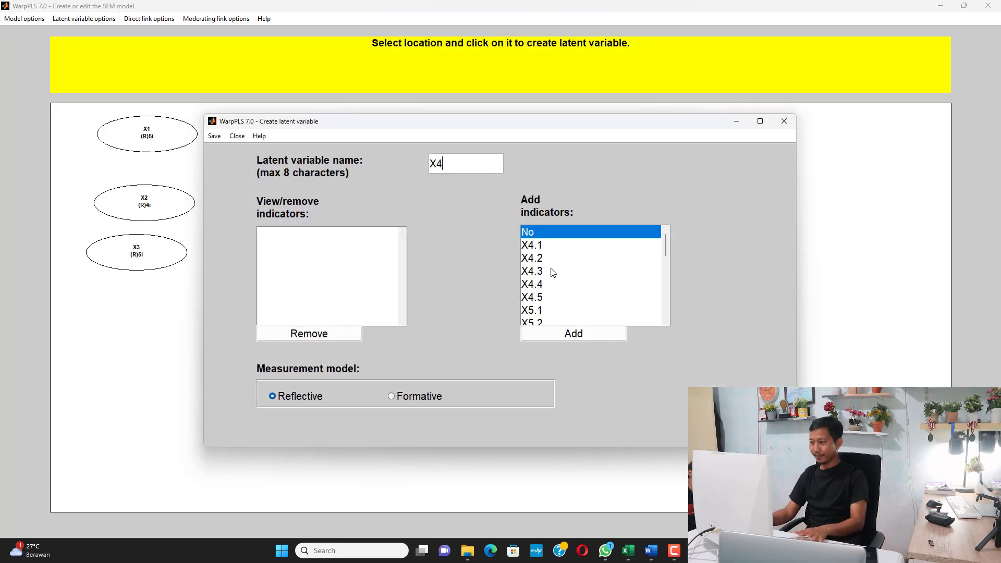
Add the indicators X4.1 to X4.5 to latent variable X4 and save its settings
click(553, 245)
click(565, 334)
click(564, 333)
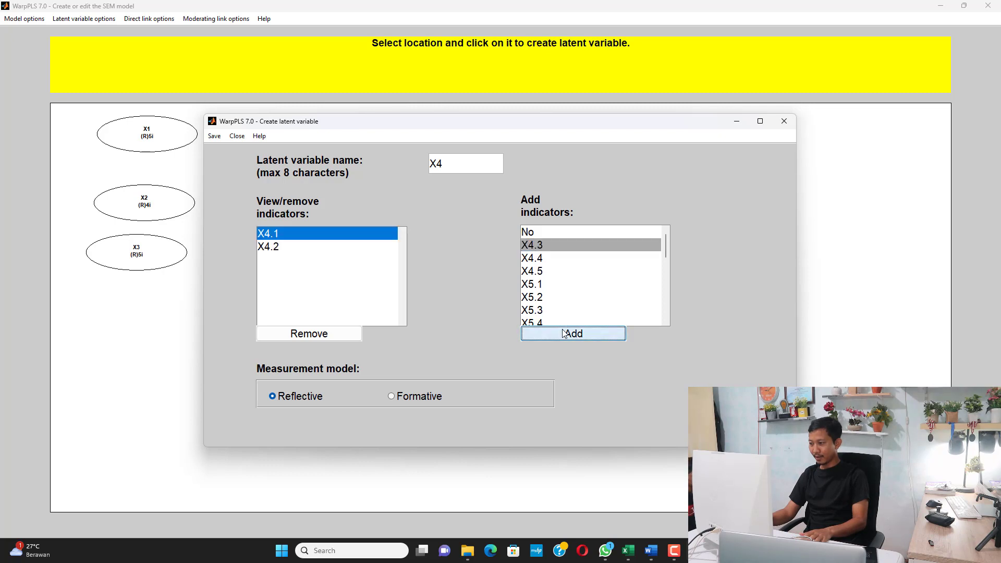
click(564, 333)
click(564, 334)
click(563, 334)
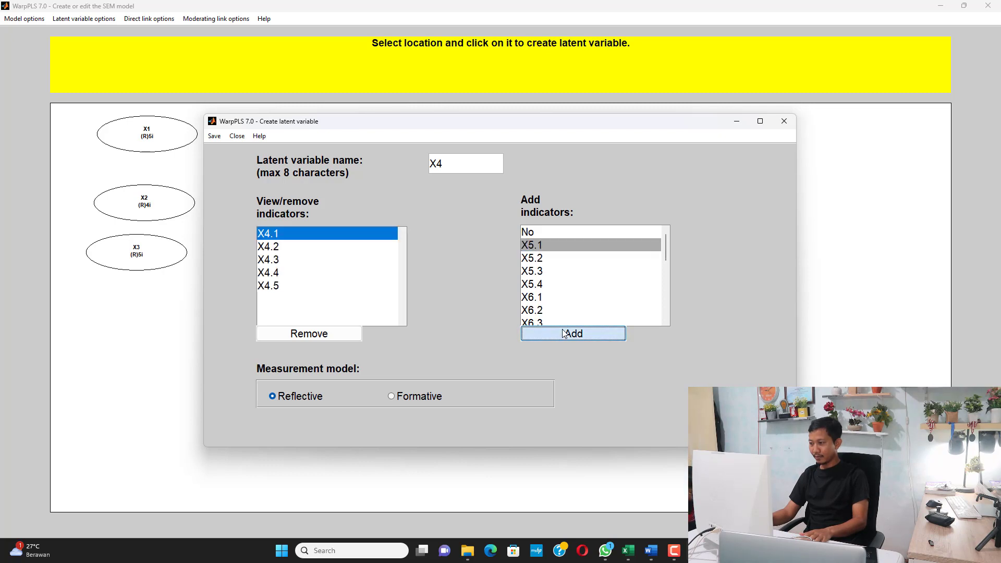
click(214, 136)
Create a latent variable below X4 on the model canvas and name it X5
click(70, 20)
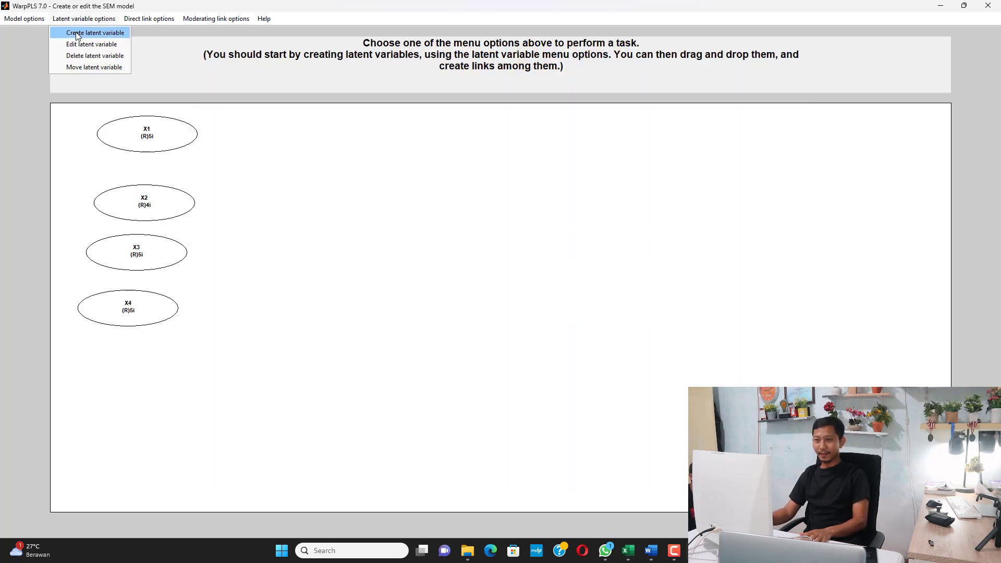
click(78, 32)
click(146, 348)
double_click(499, 158)
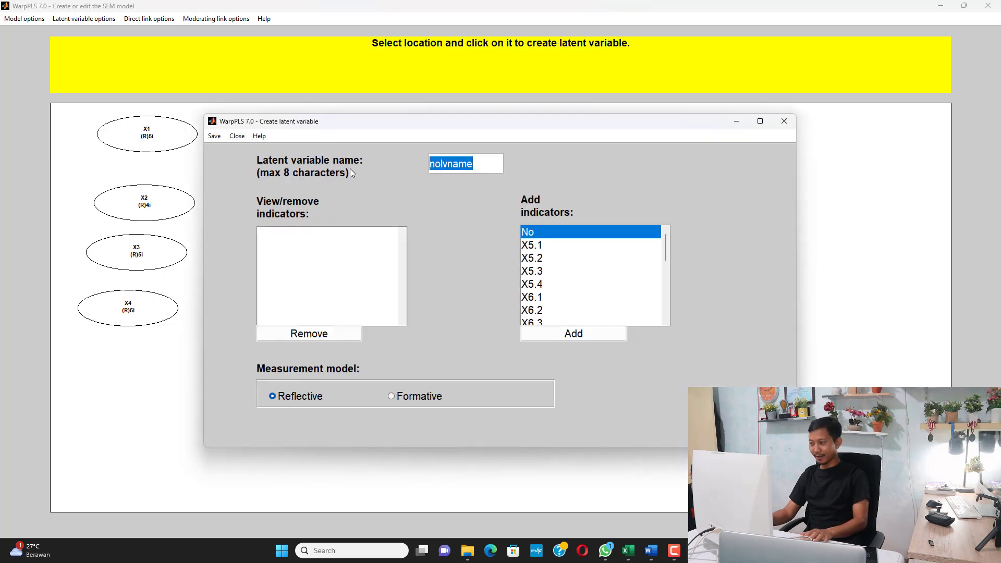
text(X5)
Add the indicators X5.1 to X5.4 to latent variable X5 and save its settings
click(536, 245)
click(556, 337)
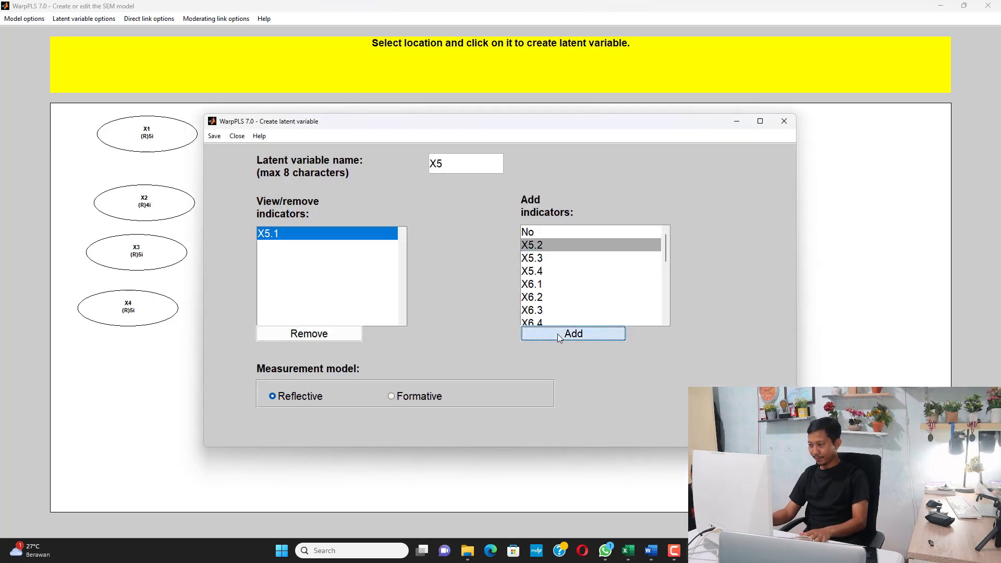
click(556, 336)
click(556, 337)
click(556, 337)
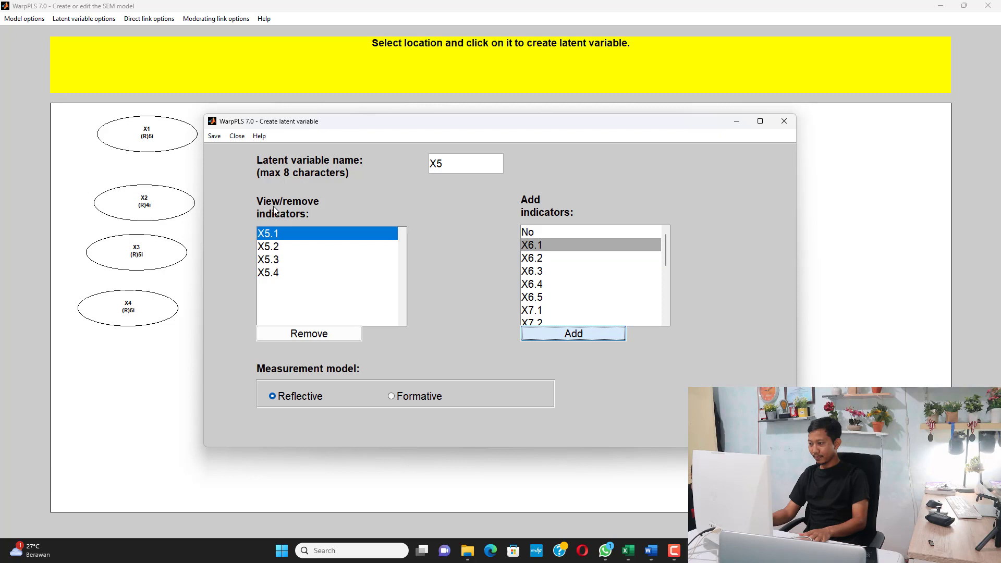
click(213, 136)
click(224, 152)
Create a latent variable just below X5 on the model canvas and name it X6
click(86, 19)
click(94, 31)
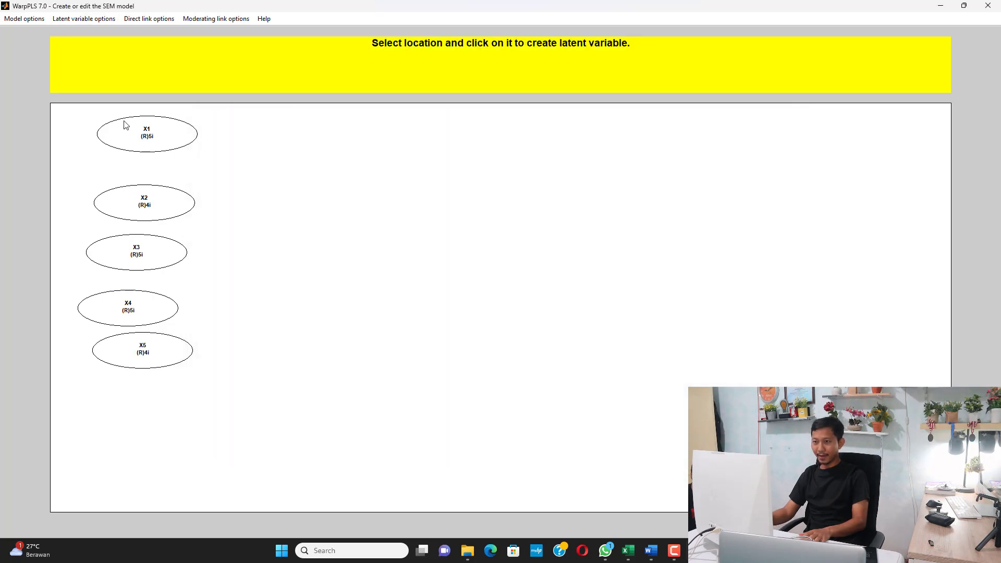
click(151, 386)
double_click(463, 163)
text(X6)
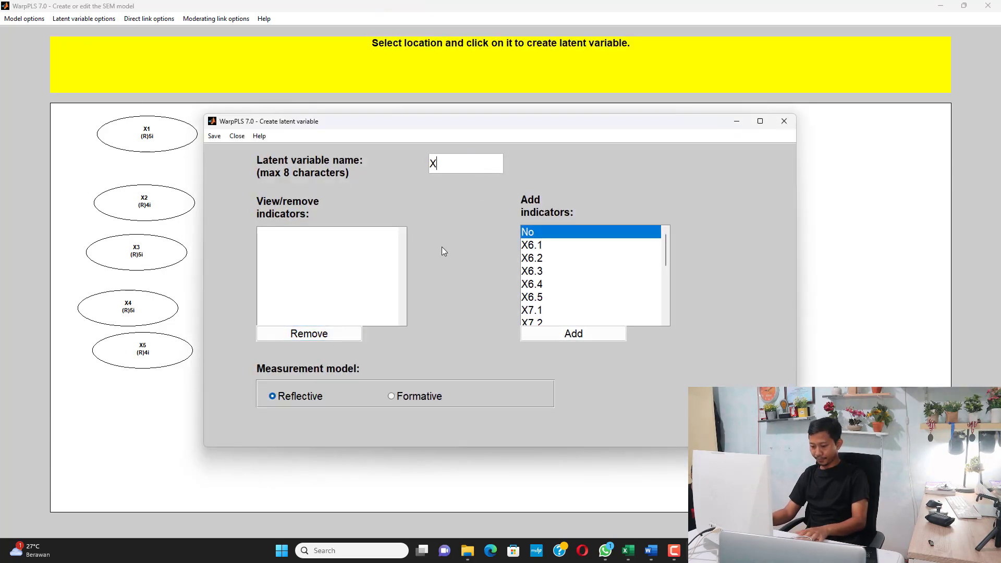
Add the indicators X6.1 to X6.5 to latent variable X6 and save its settings
click(550, 245)
click(573, 334)
click(573, 333)
click(573, 334)
click(573, 334)
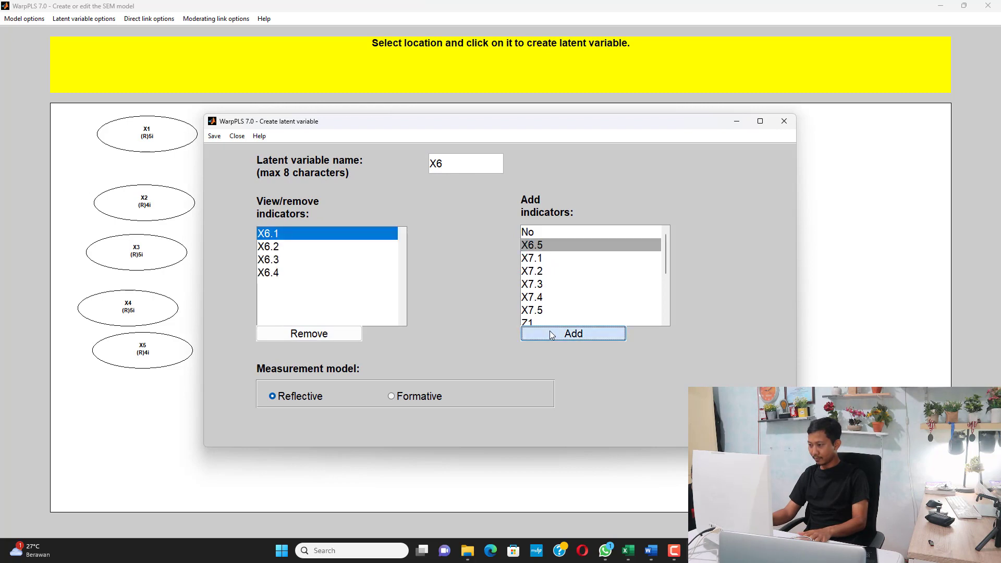
click(573, 333)
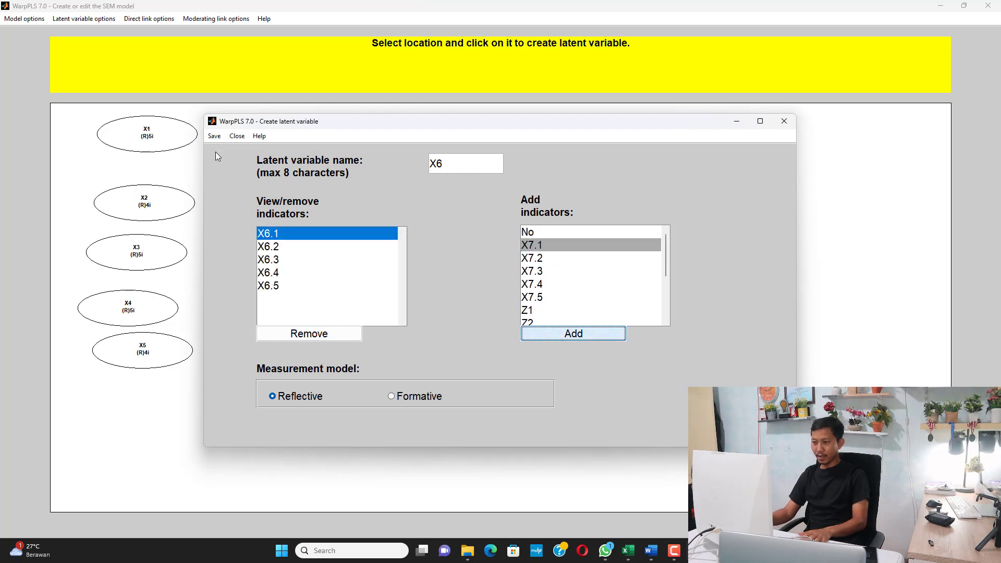
click(214, 136)
click(228, 149)
Create a latent variable below X6, slightly to its right, and name it X7
click(99, 20)
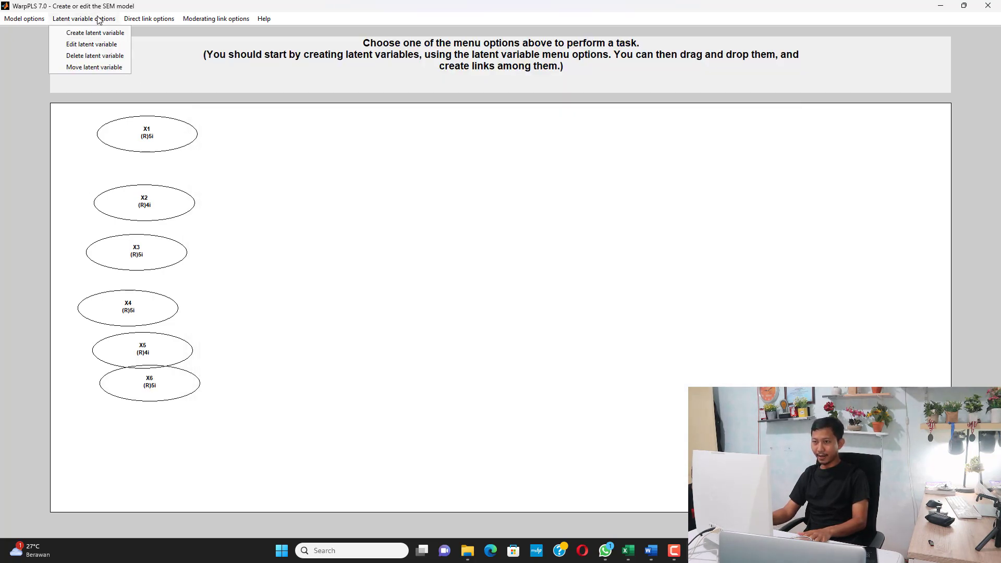
click(93, 32)
click(185, 445)
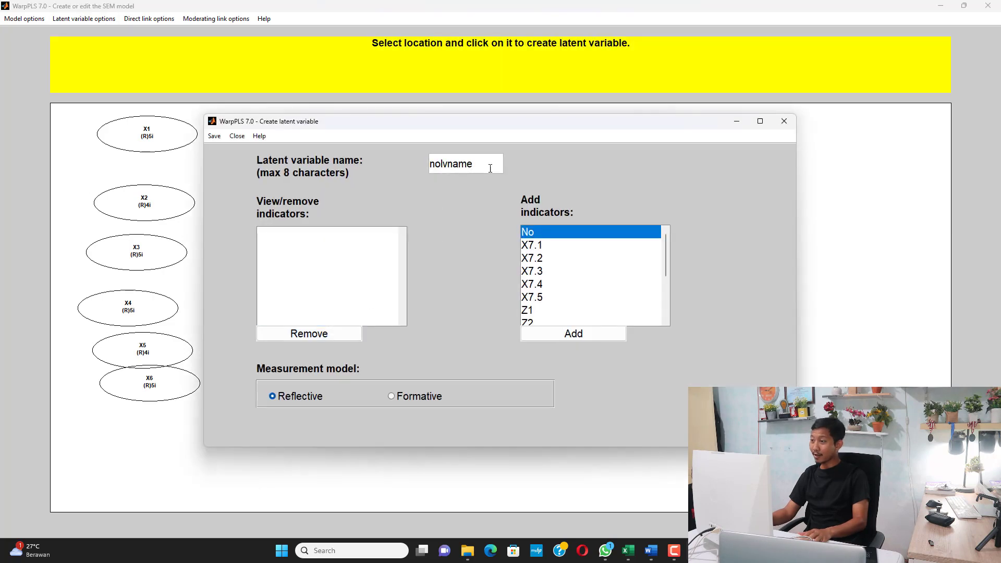
drag(490, 168, 401, 157)
text(X7)
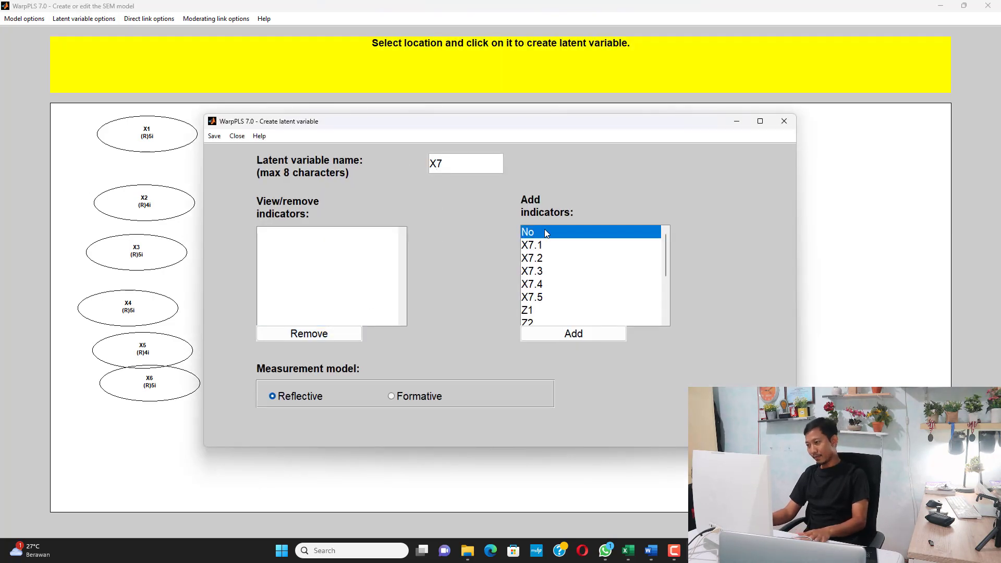
Add the indicators X7.1 to X7.5 to latent variable X7 and save its settings
drag(537, 245, 537, 284)
click(572, 333)
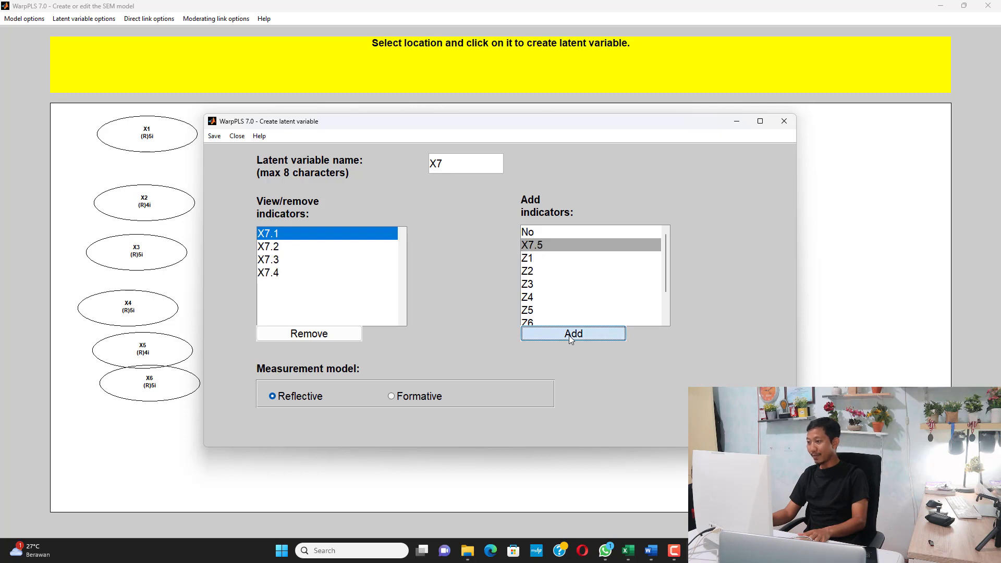
click(571, 336)
click(211, 136)
click(245, 150)
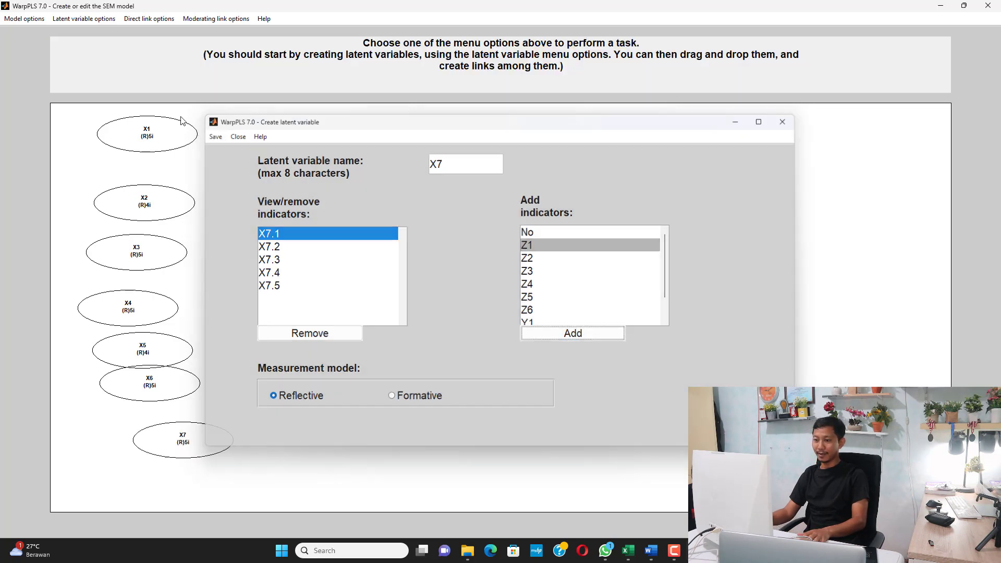
Create a latent variable to the right of the X variables, name it Z and add the indicator Z1 to it
click(83, 18)
click(79, 33)
click(404, 175)
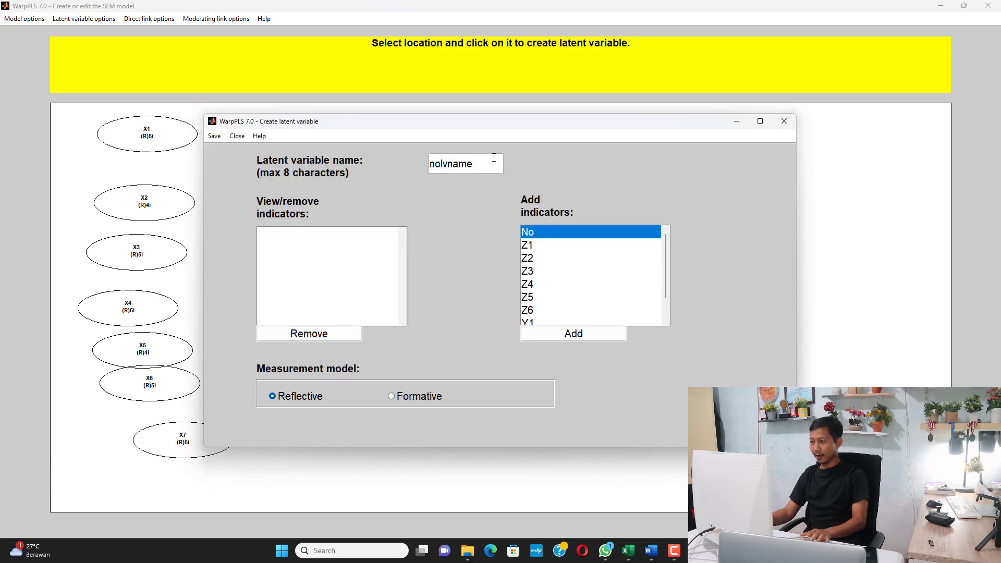
text(Z)
click(537, 245)
click(566, 334)
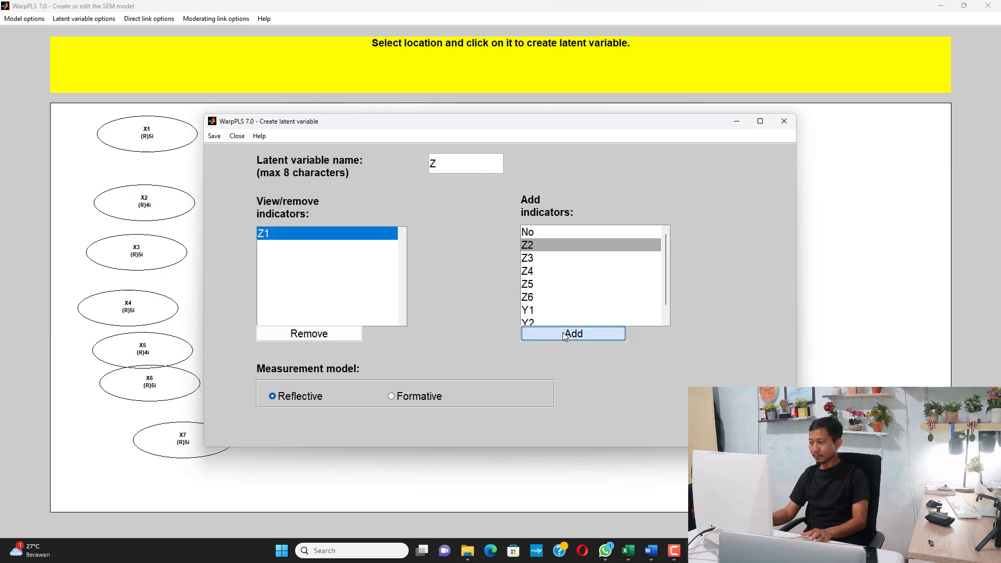
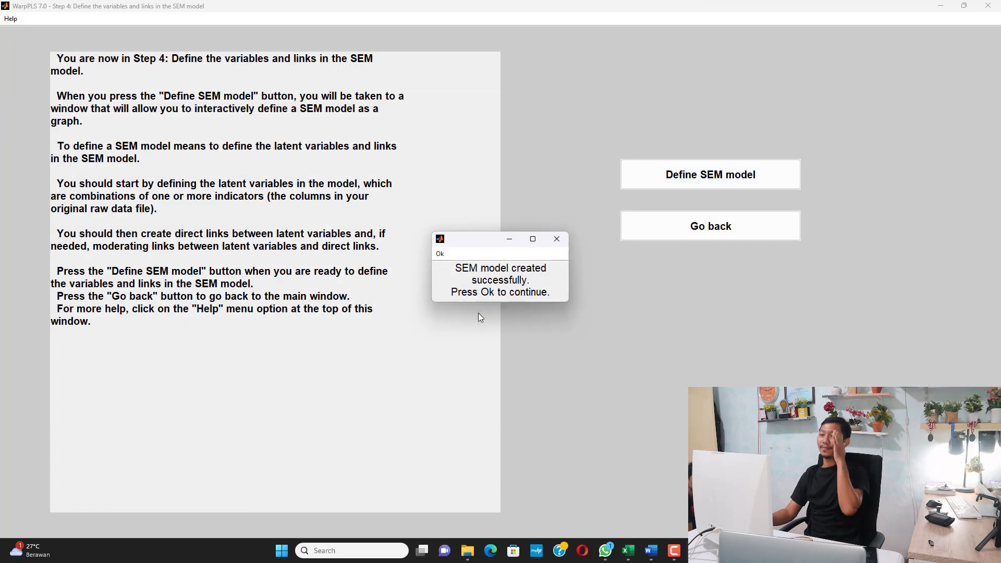
Acknowledge the SEM model creation and default algorithm notices, and open the general settings
click(439, 254)
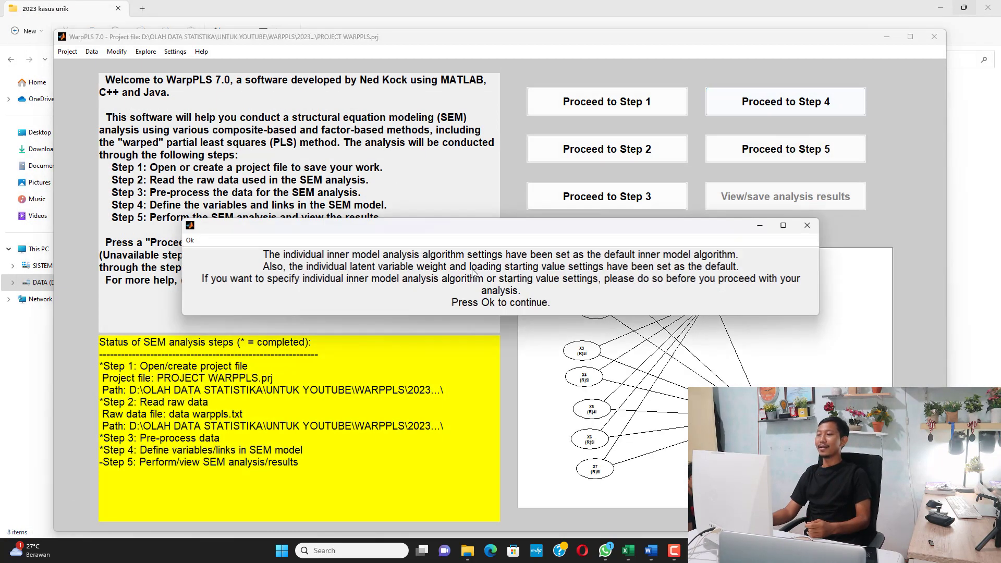
click(189, 241)
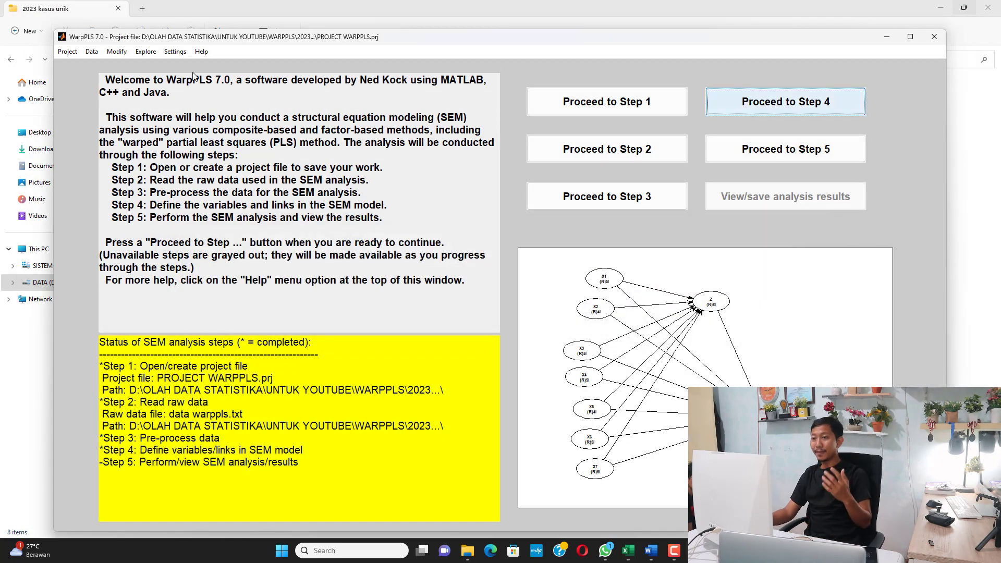
click(175, 52)
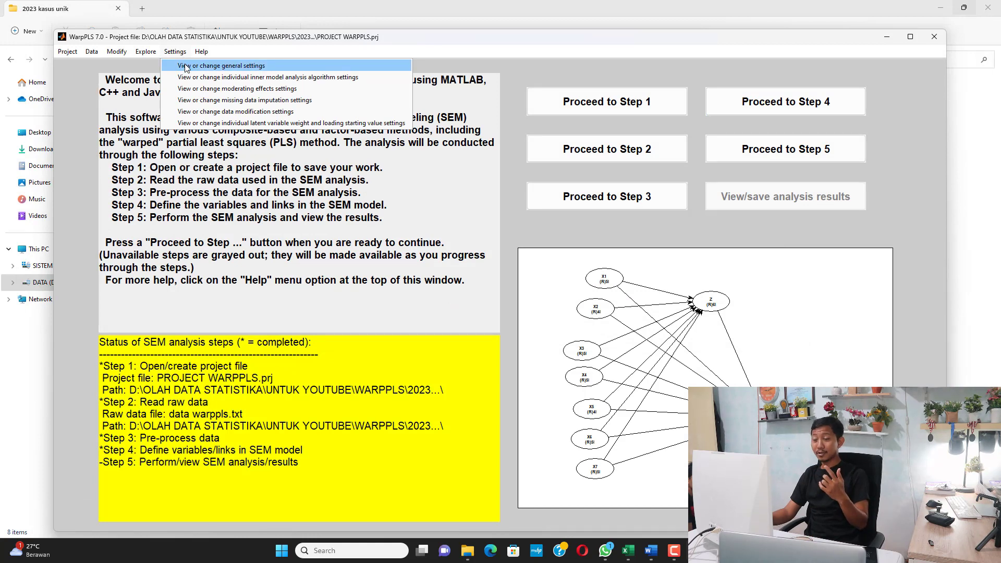
click(186, 66)
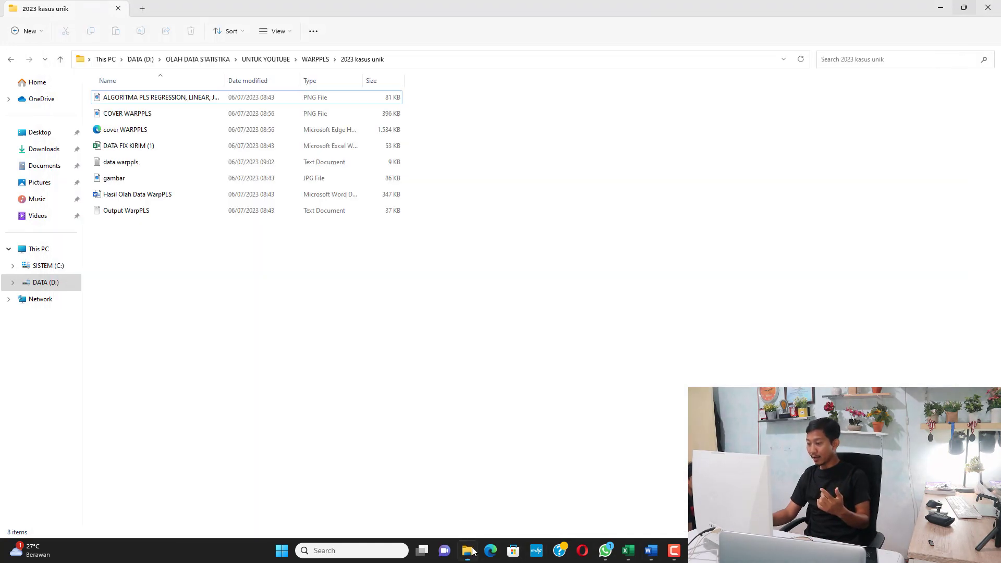
Switch to File Explorer and open the gambar and ALGORITMA PLS REGRESSION images from the 2023 kasus unik folder for reference
click(467, 551)
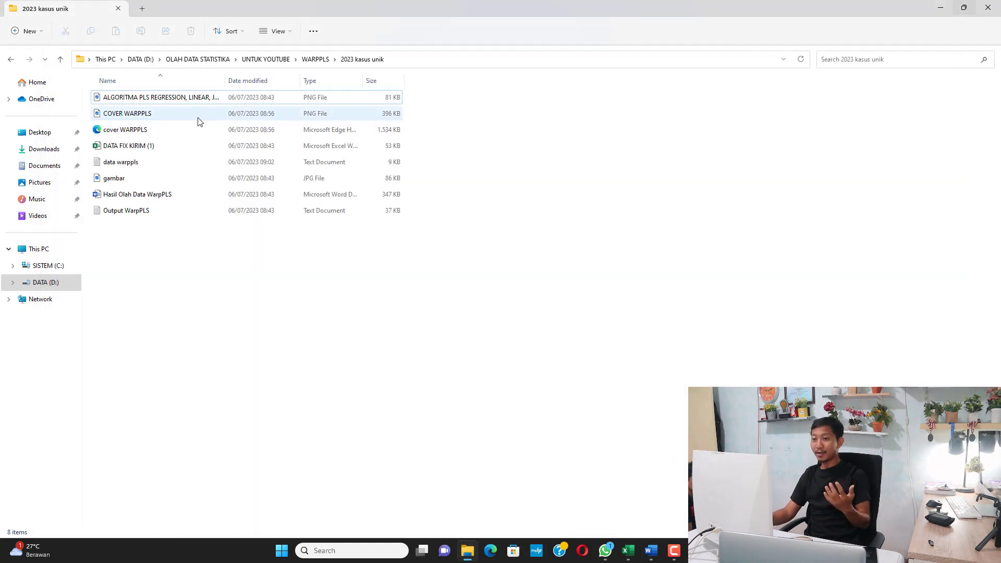
double_click(134, 179)
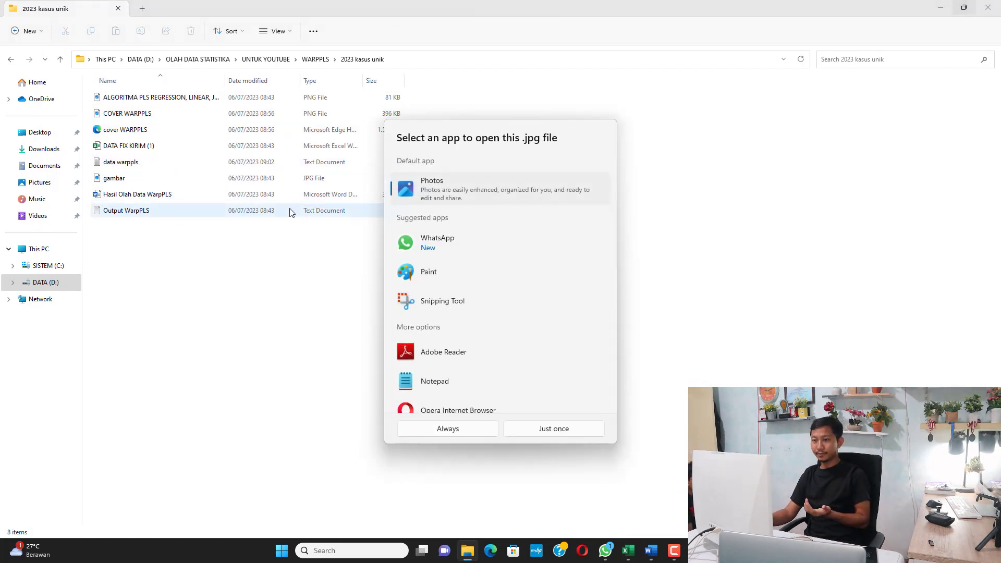
click(147, 95)
double_click(147, 97)
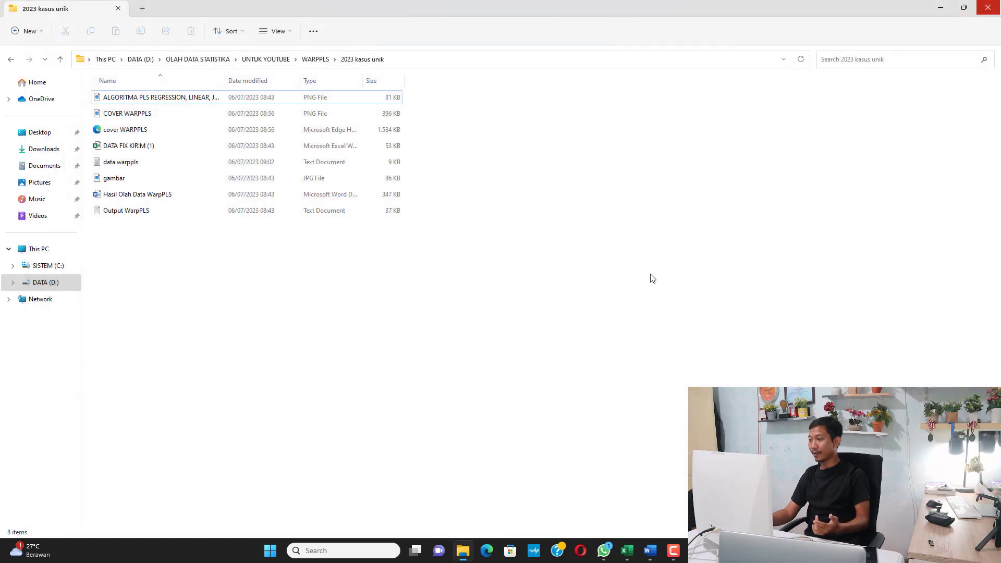
click(989, 8)
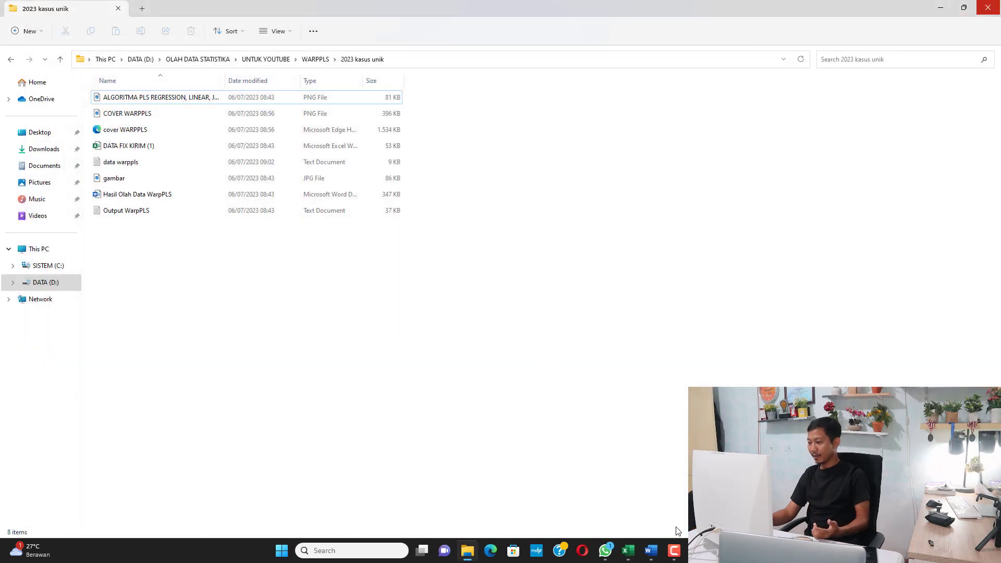
In WarpPLS's general settings, set the inner model algorithm to Linear and the resampling method to Jackknifing, and save the settings
click(636, 480)
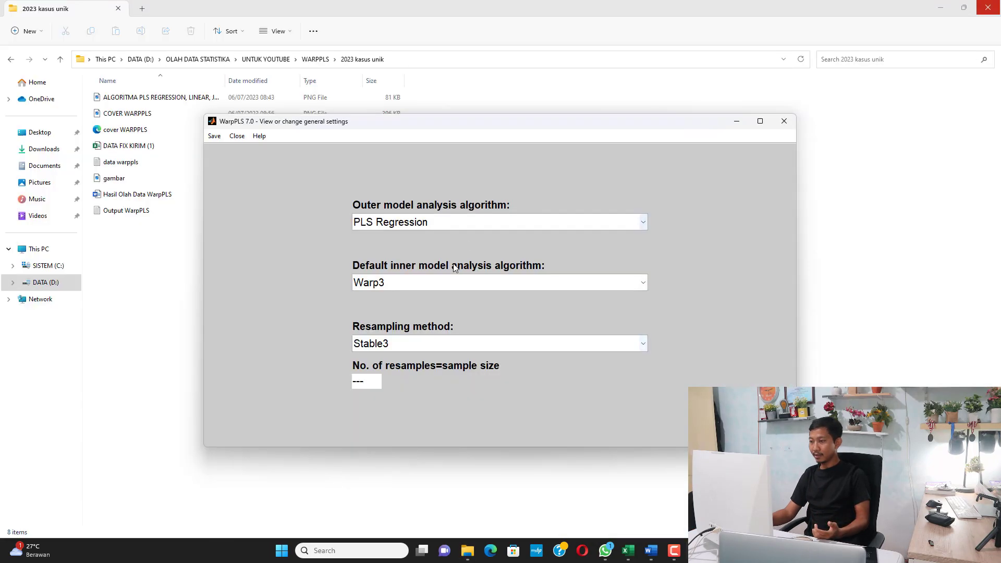
click(445, 290)
click(434, 299)
click(425, 343)
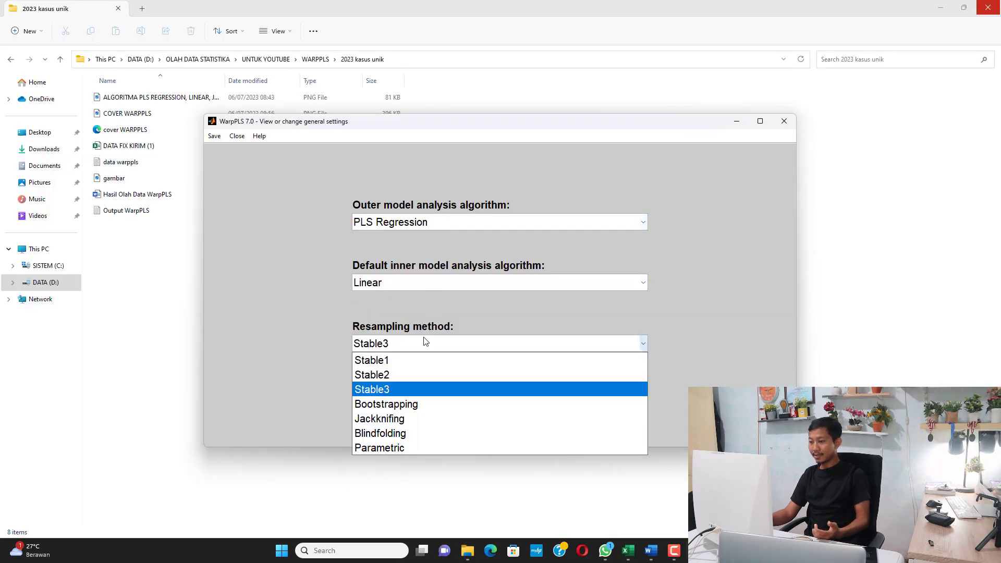
click(420, 418)
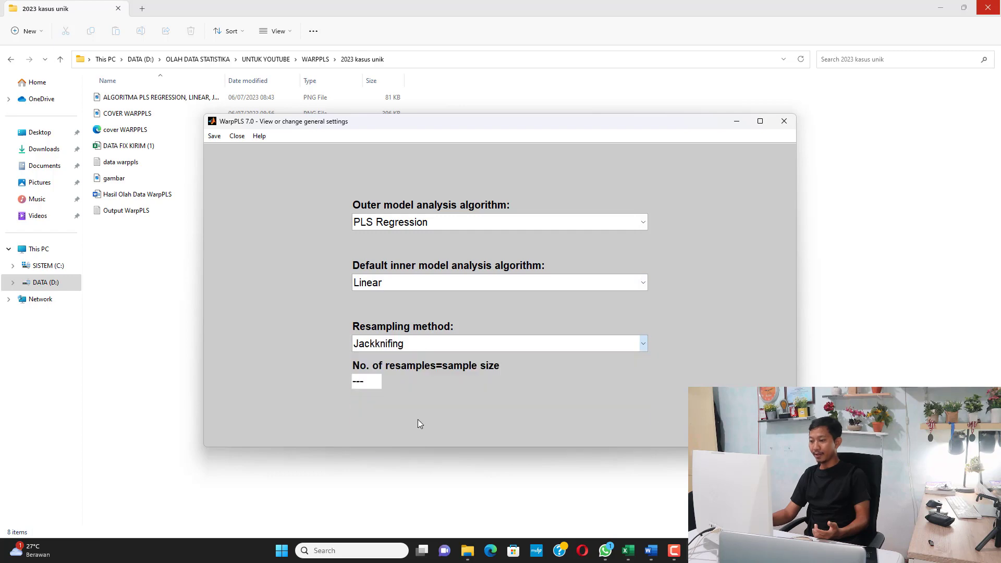
click(760, 120)
click(11, 19)
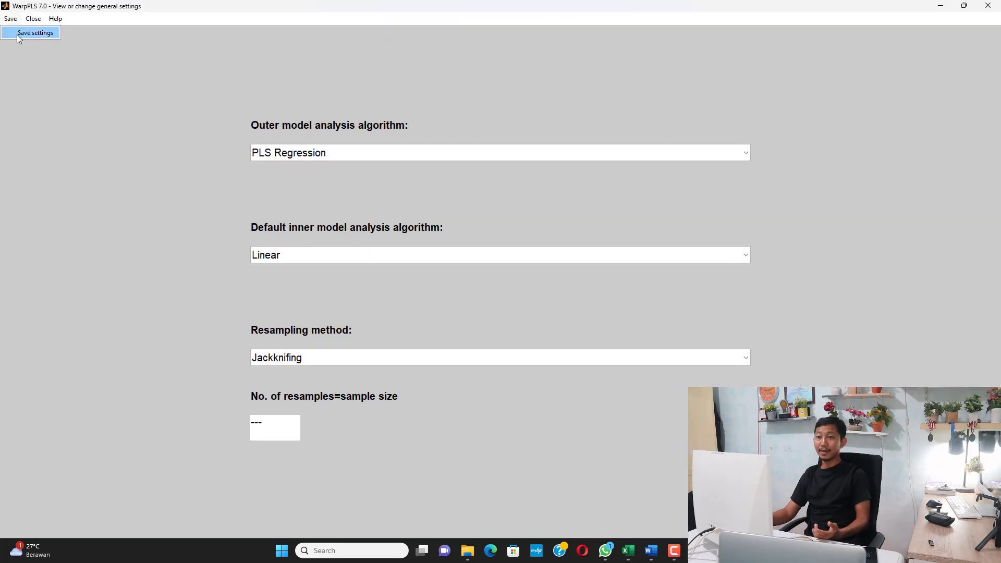
click(35, 33)
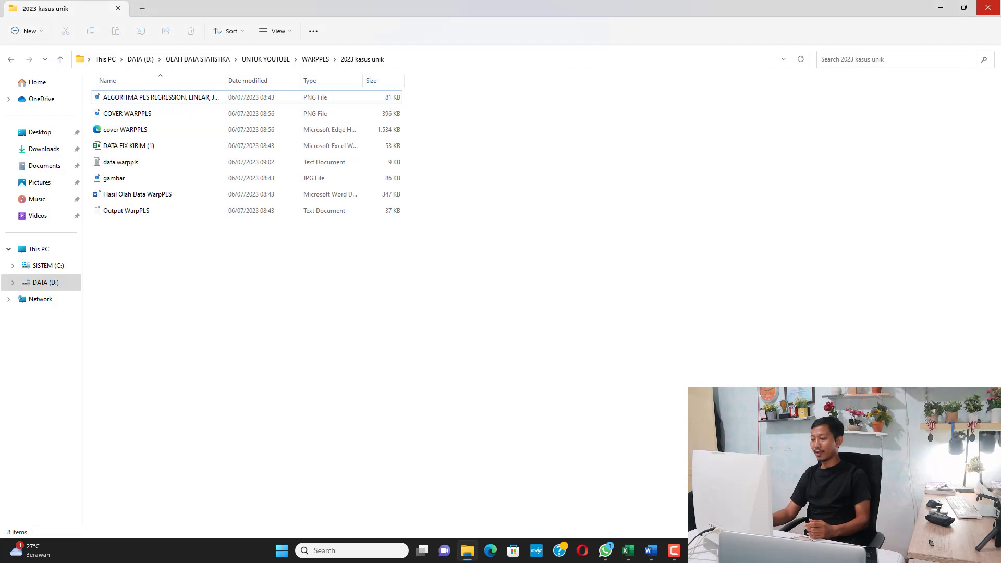
Return to the main WarpPLS window and save the project
mouse_move(674, 550)
click(669, 498)
click(67, 51)
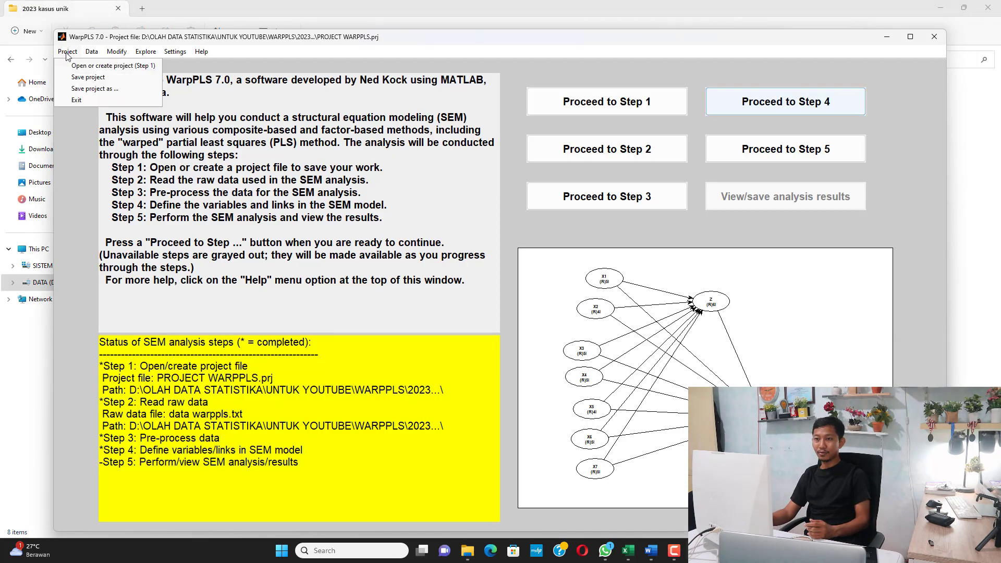
click(81, 78)
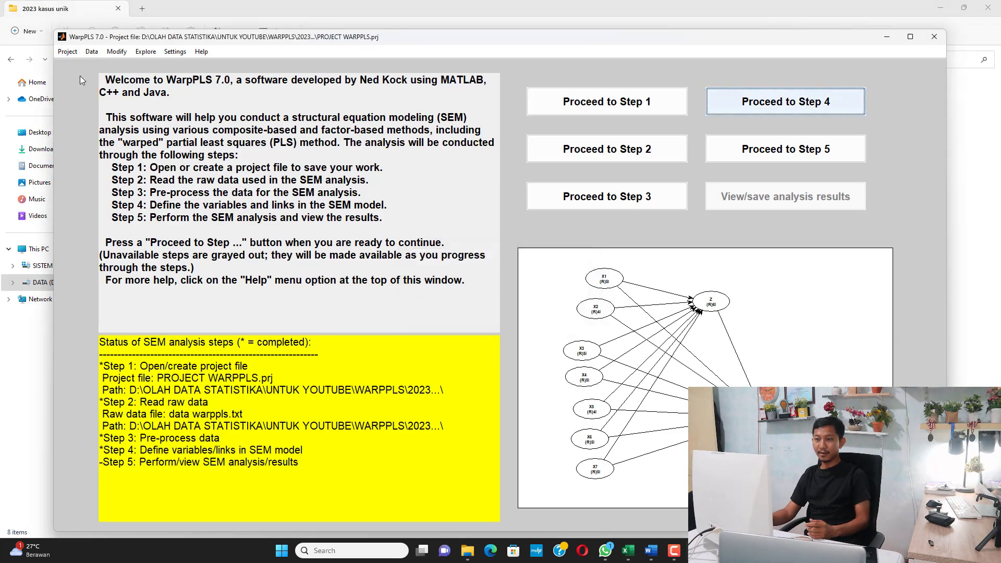
Proceed to Step 5, perform the SEM analysis and maximize the results window
click(773, 152)
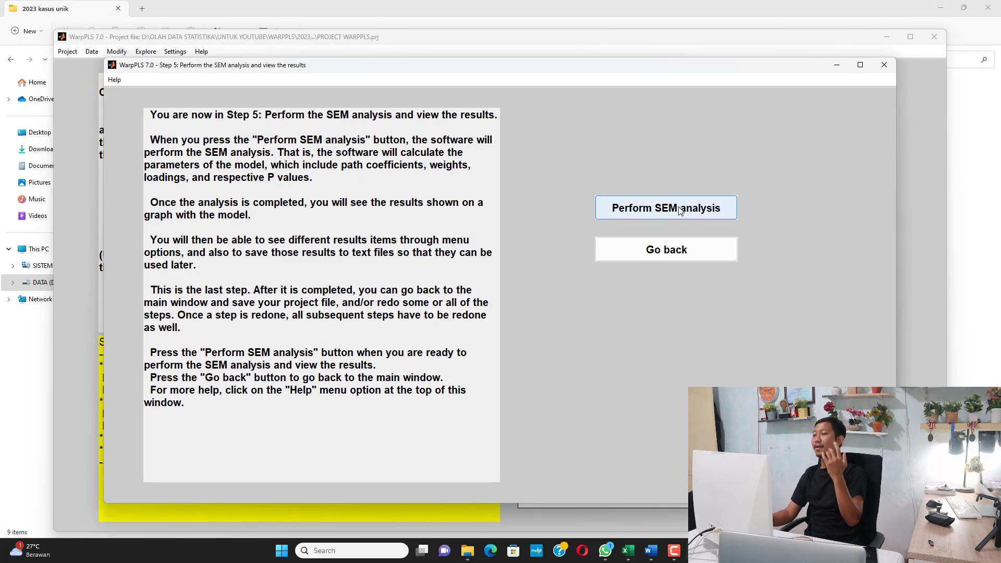
click(680, 213)
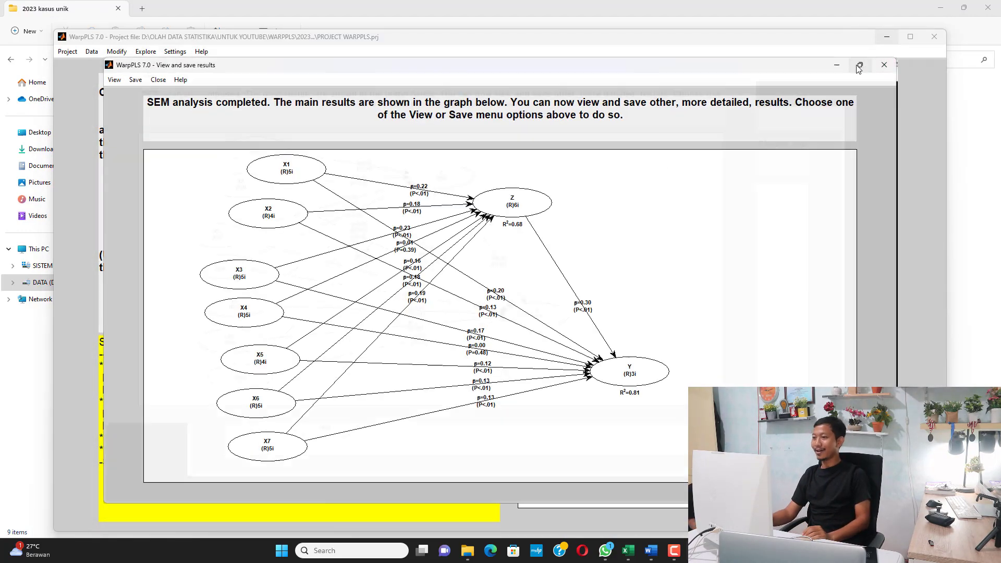
click(860, 65)
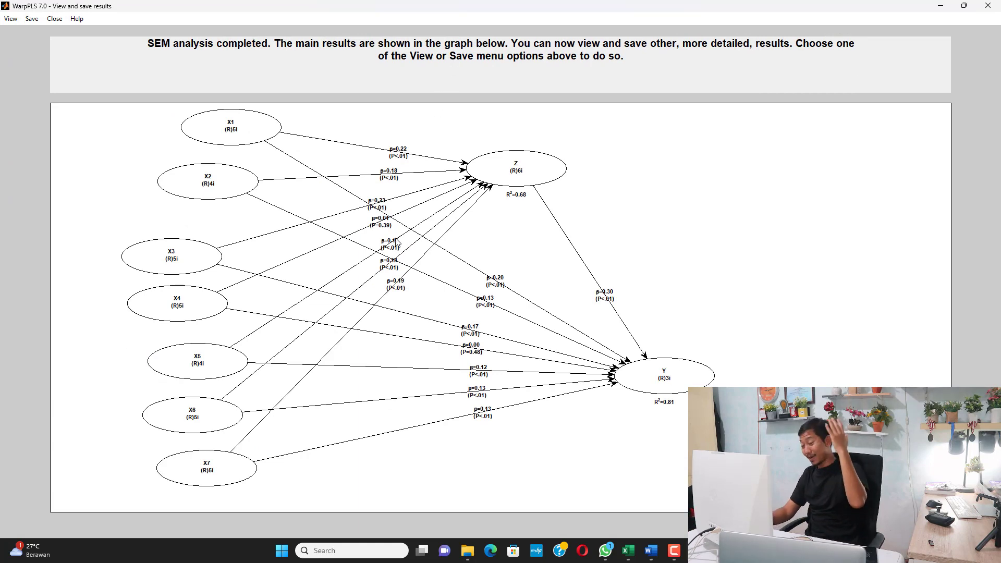
Switch to the Hasil Olah Data WarpPLS document in Word and review the write-up, especially the Gambar 4.1 path diagram in section 4.3
click(651, 551)
drag(996, 323, 996, 120)
scroll(517, 259, down, 7)
scroll(517, 259, down, 20)
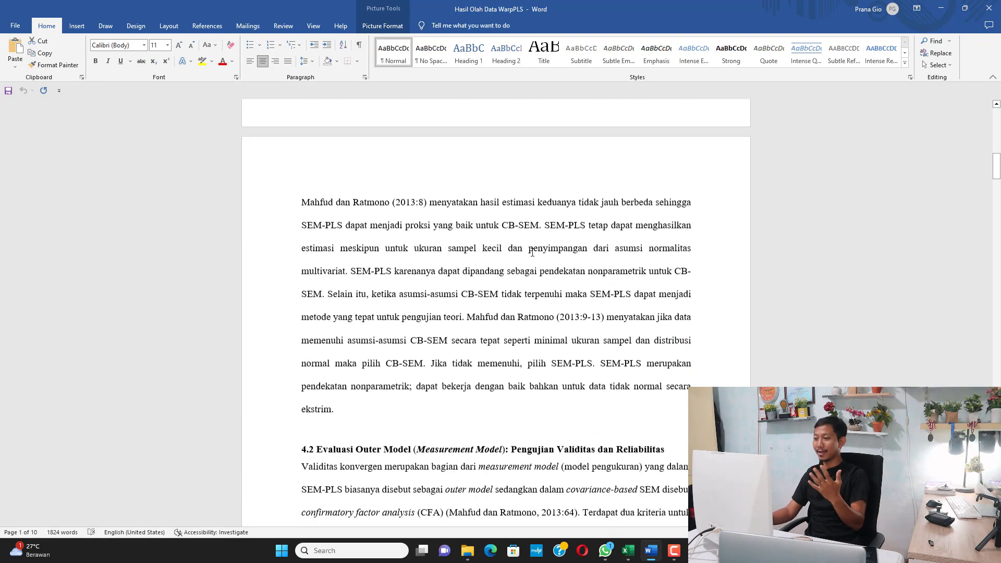
scroll(532, 267, down, 20)
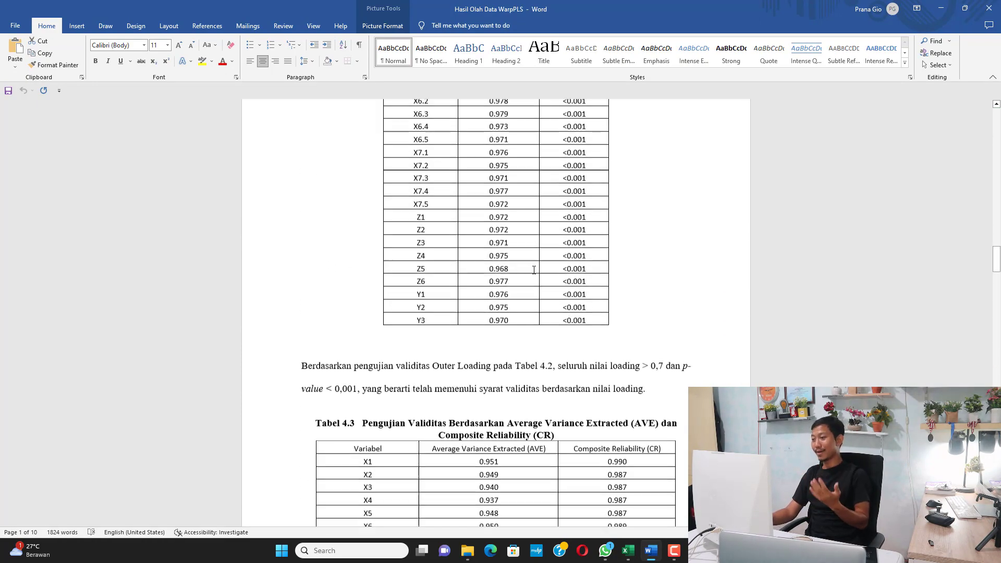
scroll(536, 267, down, 20)
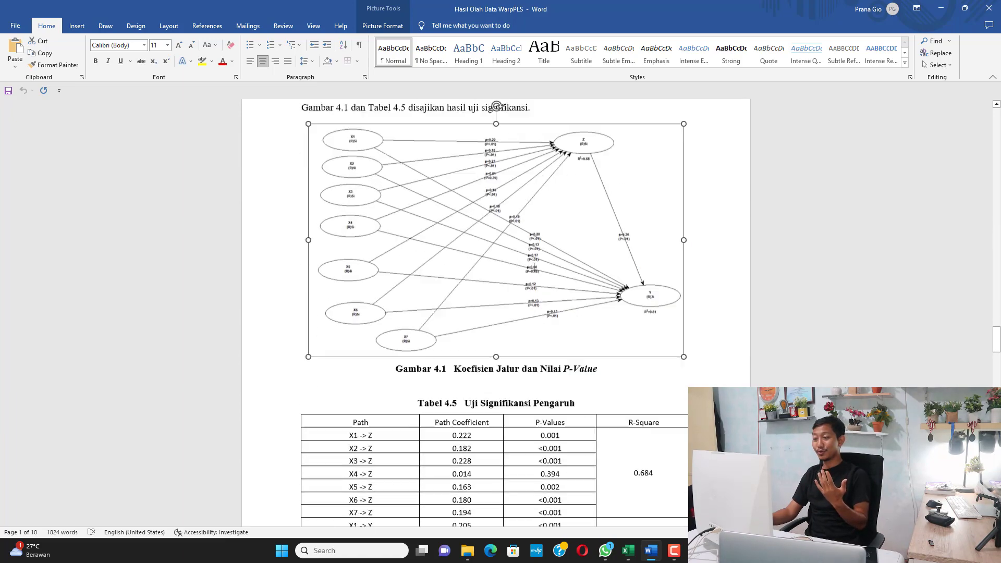
scroll(537, 266, up, 15)
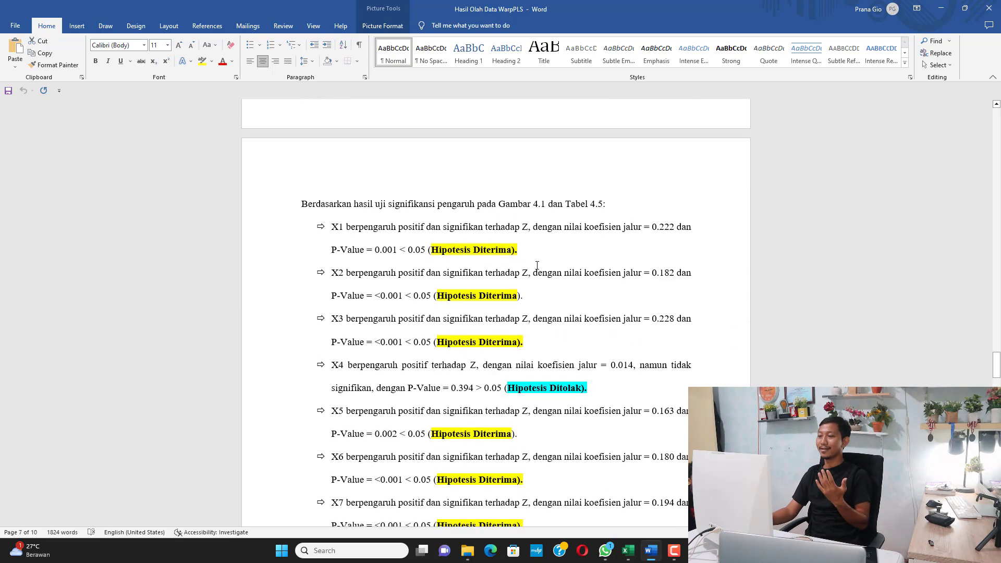
scroll(536, 267, up, 2)
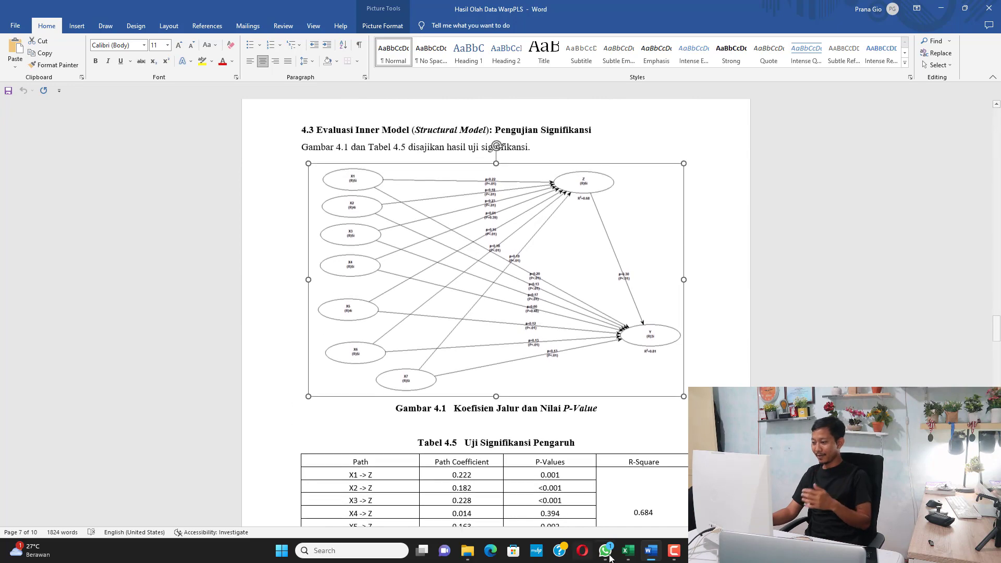
Return to WarpPLS, open the path coefficients and P values, and examine the coefficients for X1 to X4 on Z and for Z on Y
click(536, 550)
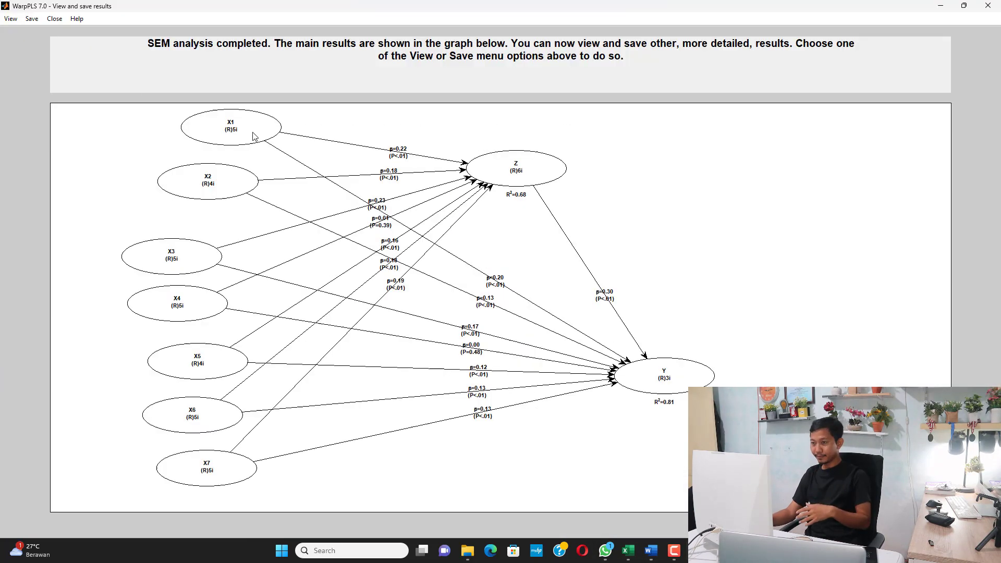
click(20, 21)
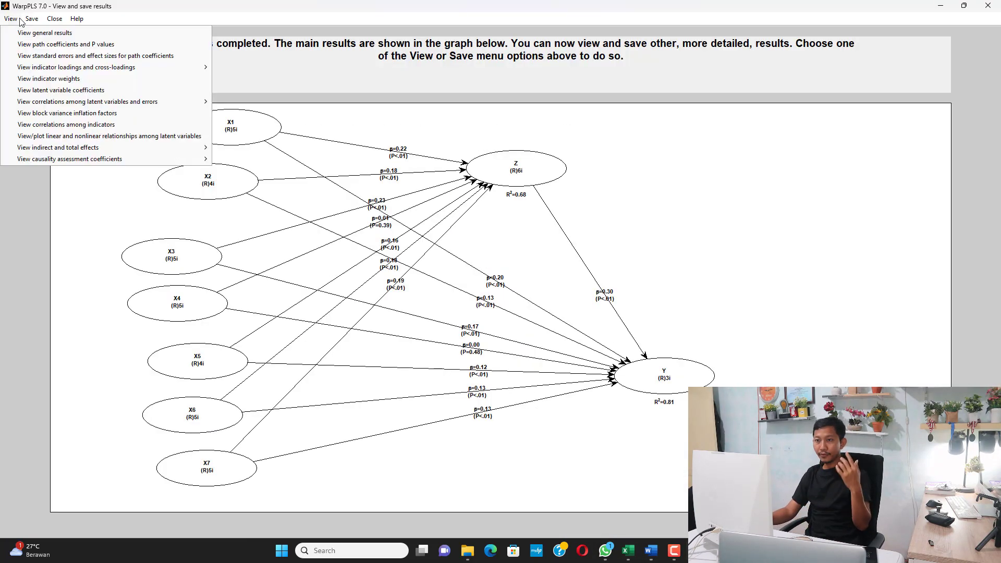
click(30, 45)
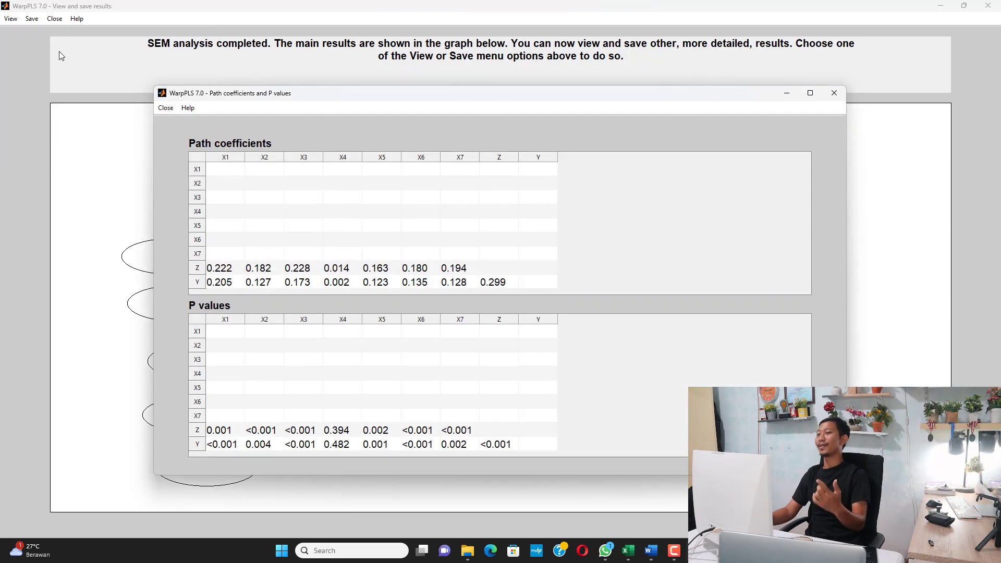
click(230, 271)
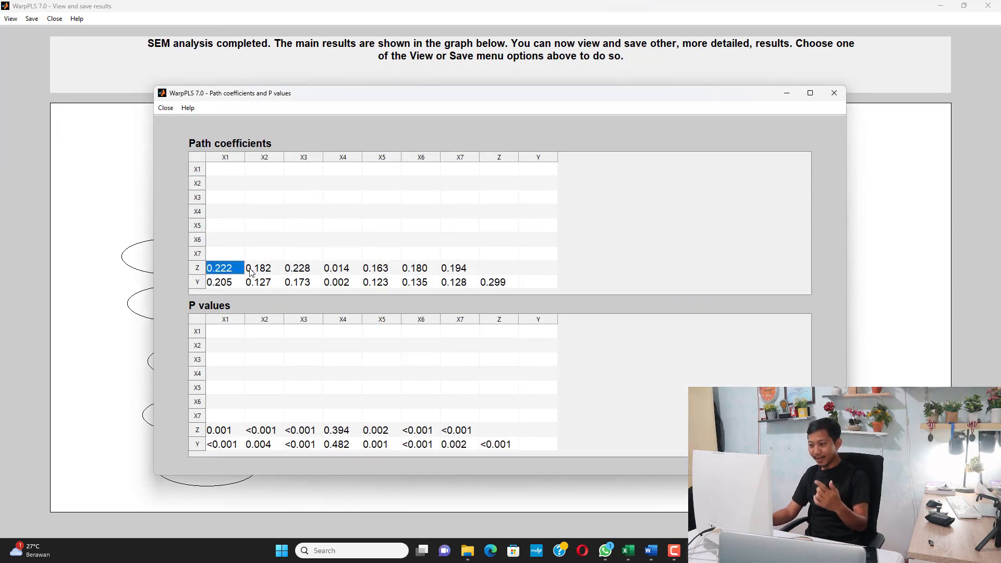
click(255, 269)
click(306, 267)
click(342, 269)
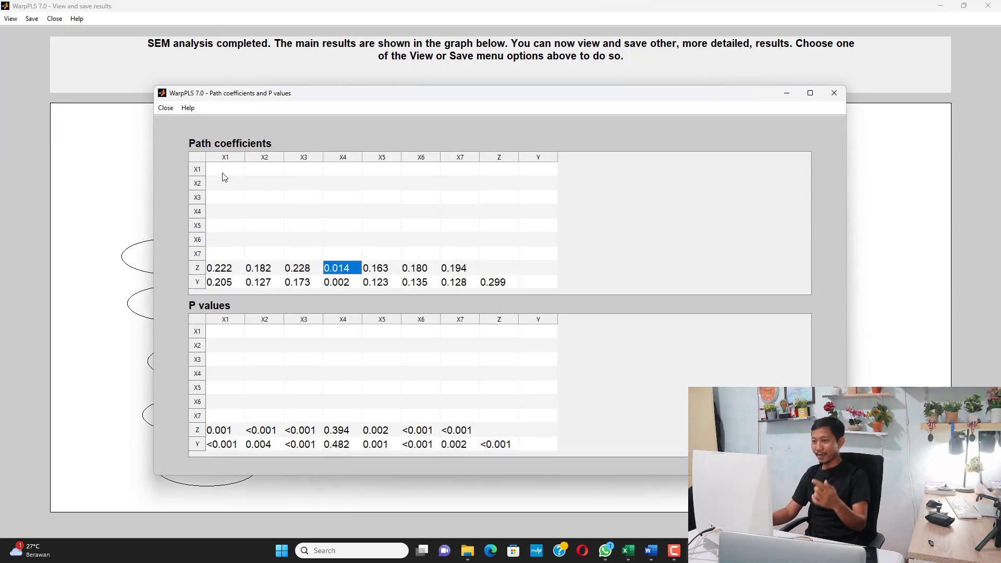
click(227, 270)
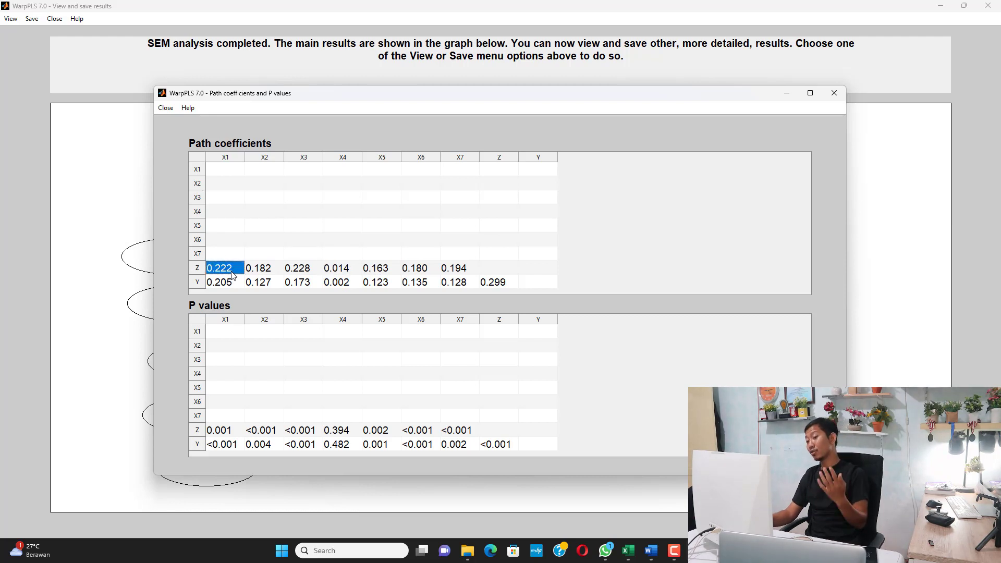
click(262, 269)
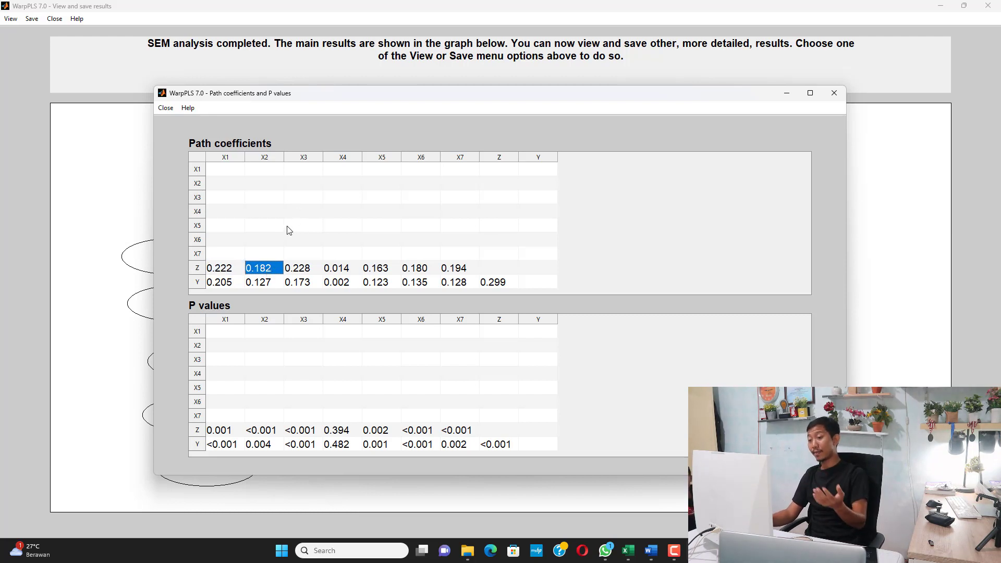
click(494, 284)
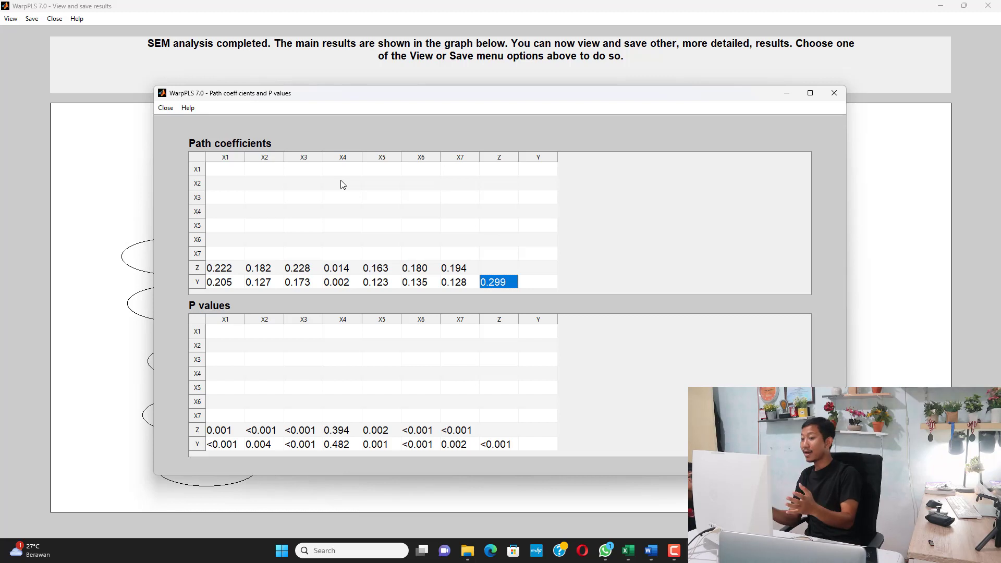
Examine the P values of the X1 to X4 paths to Z and Y
click(225, 434)
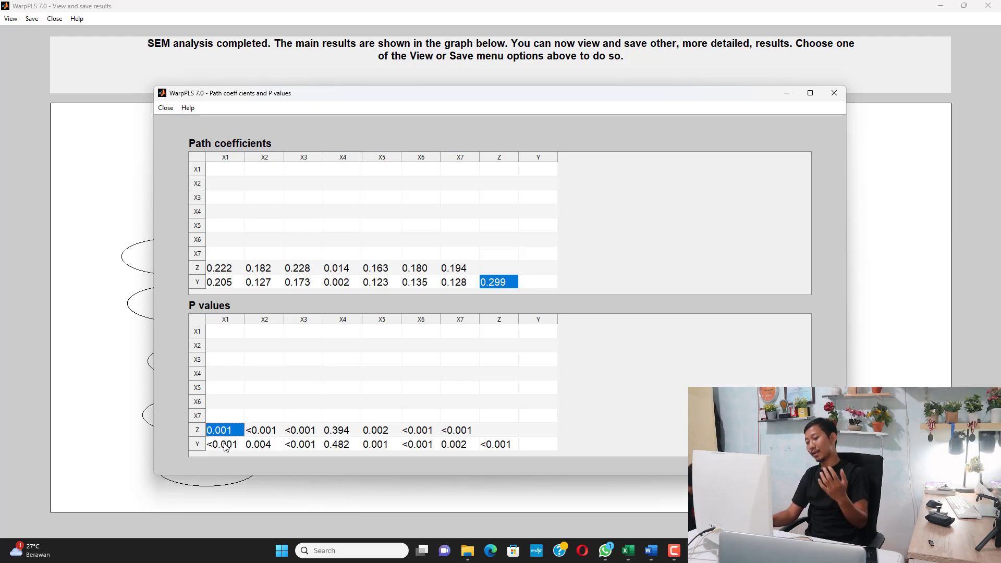
click(224, 447)
click(260, 431)
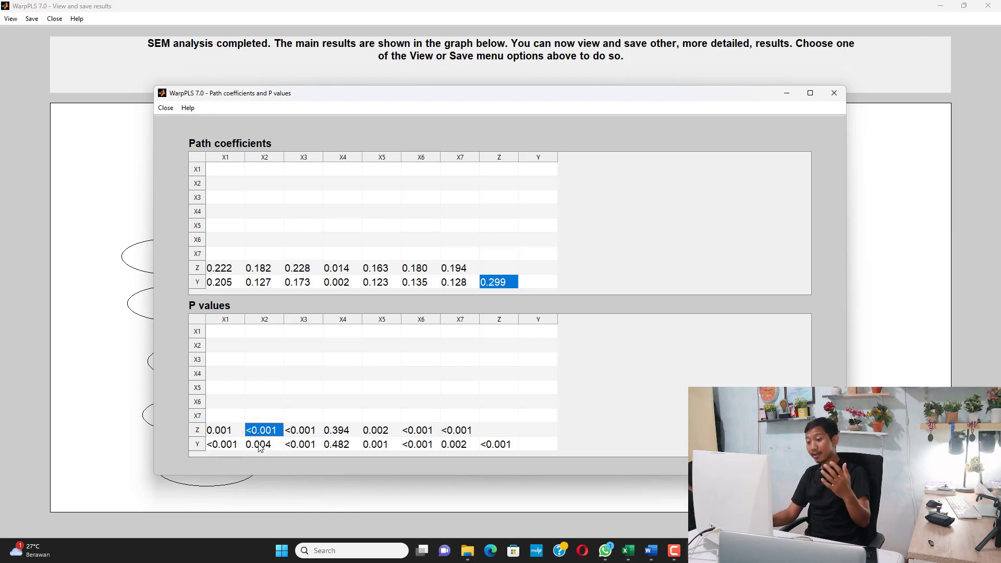
click(301, 433)
click(300, 447)
click(337, 431)
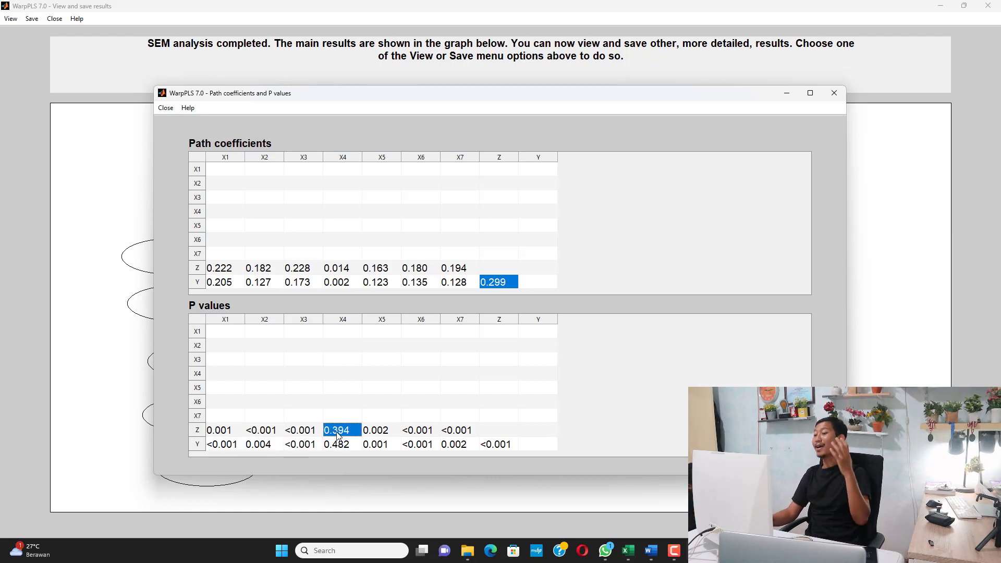
click(336, 444)
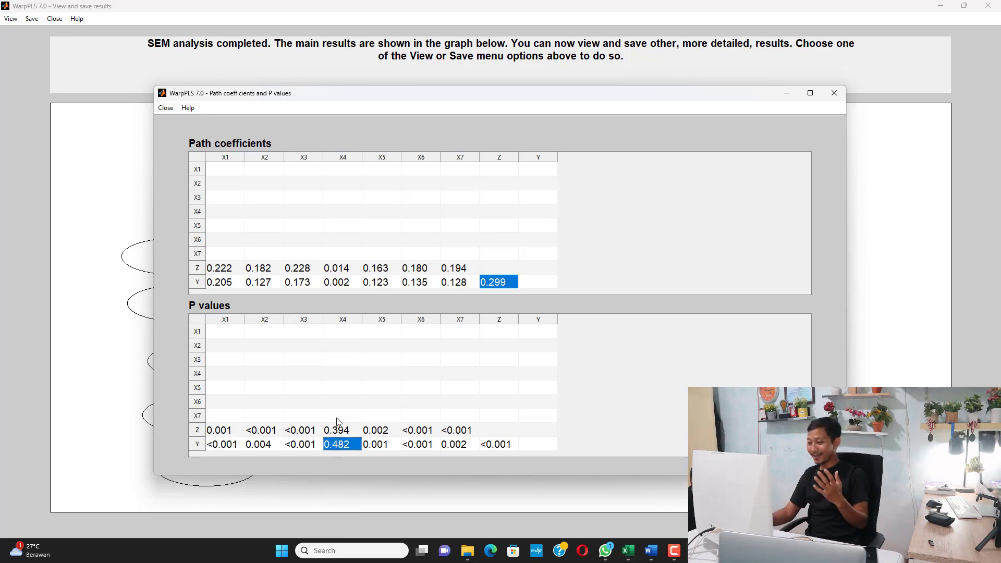
Switch to the DATA FIX KIRIM (1) workbook in Excel, examine X4's correlations with Z and Y in the correlation matrix, and minimize it
click(647, 548)
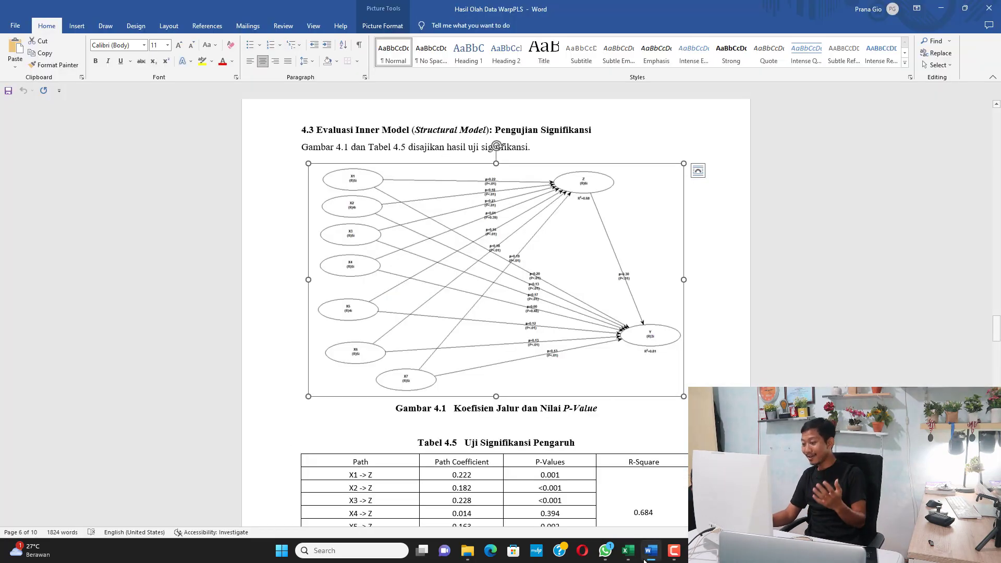
click(636, 556)
drag(659, 519, 680, 520)
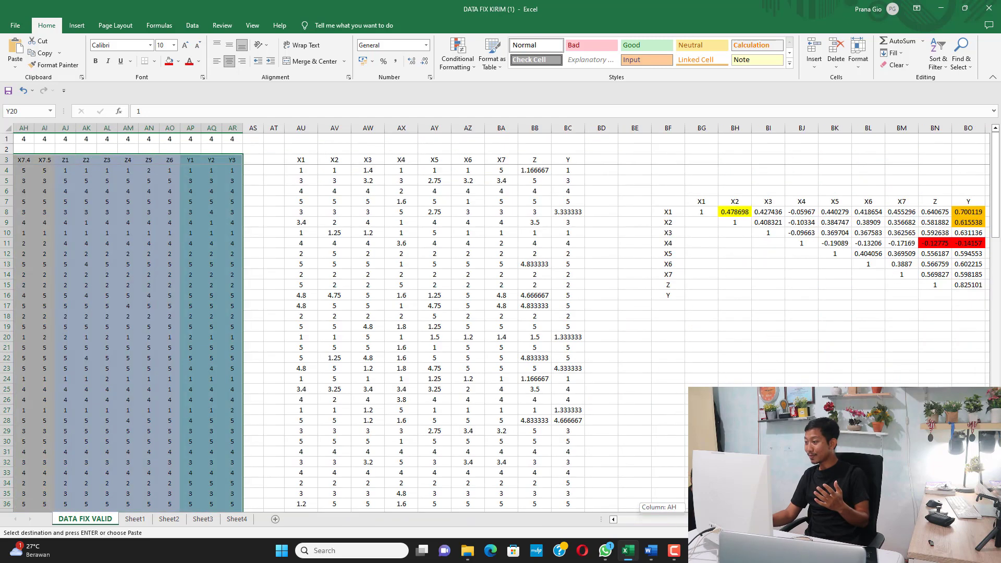
click(949, 256)
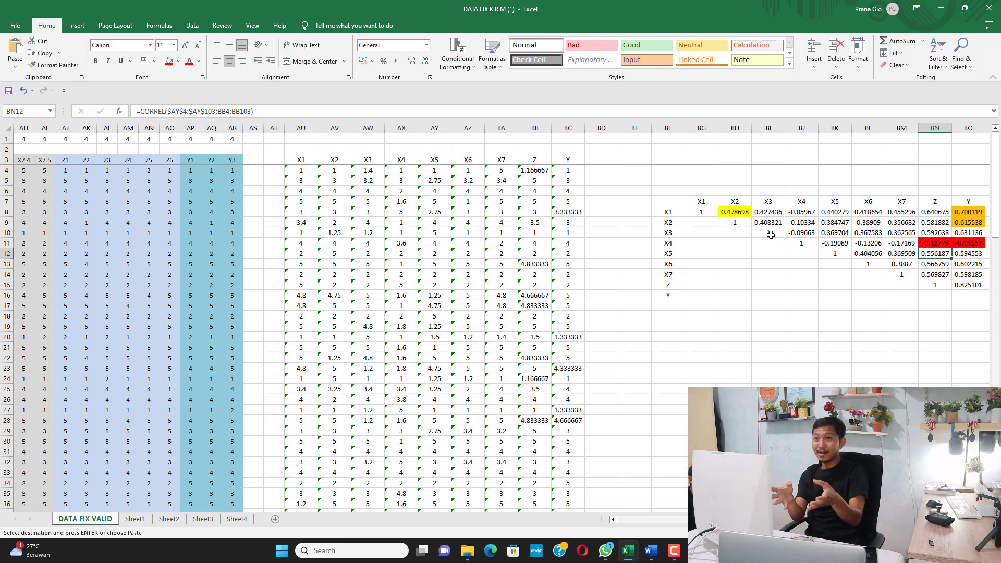
drag(938, 242, 961, 241)
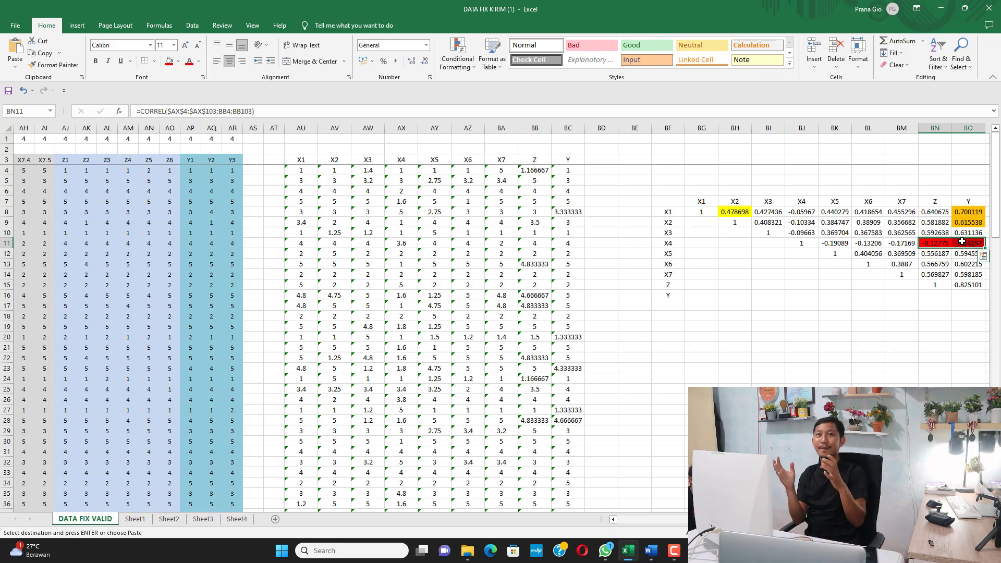
click(941, 8)
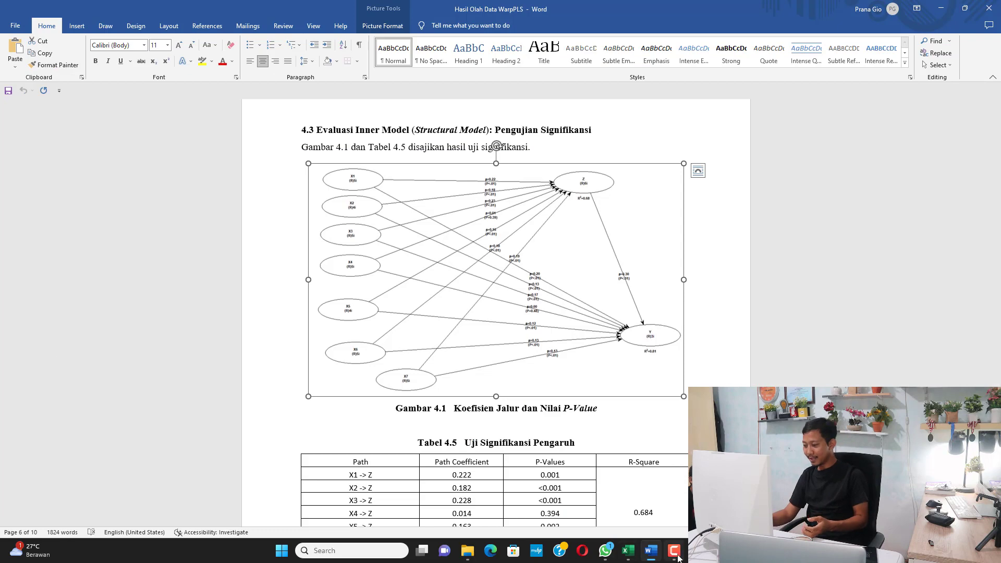
Return to WarpPLS's path coefficients and P values window and compare X4's coefficients and P values for Z and Y
mouse_move(672, 551)
click(666, 498)
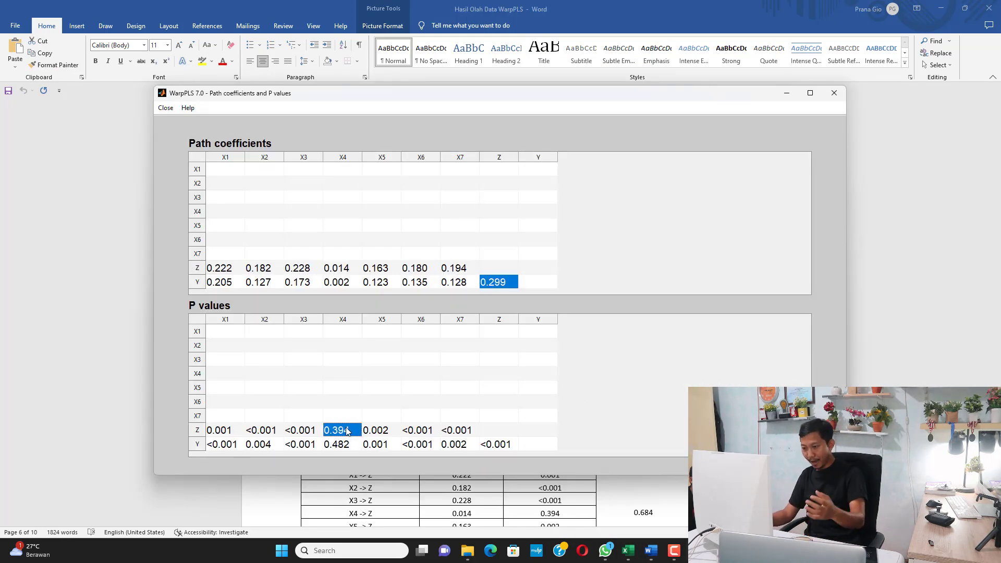
click(338, 269)
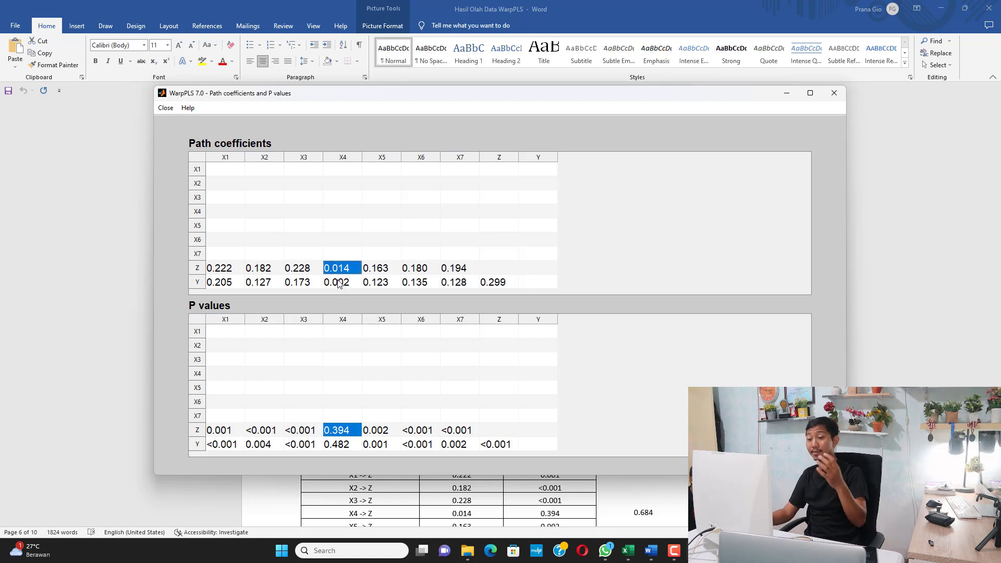
click(339, 282)
key(Up)
key(Down)
key(Down)
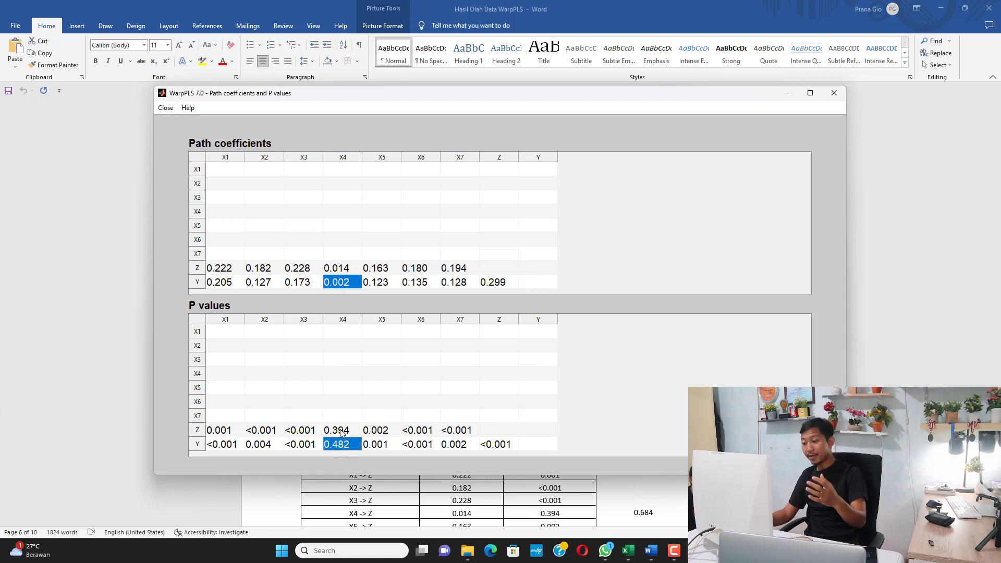
Compare the P values of X4's paths to Z and Y, and close the path coefficients and P values window
key(Up)
key(Down)
key(Up)
key(Down)
key(Up)
key(Down)
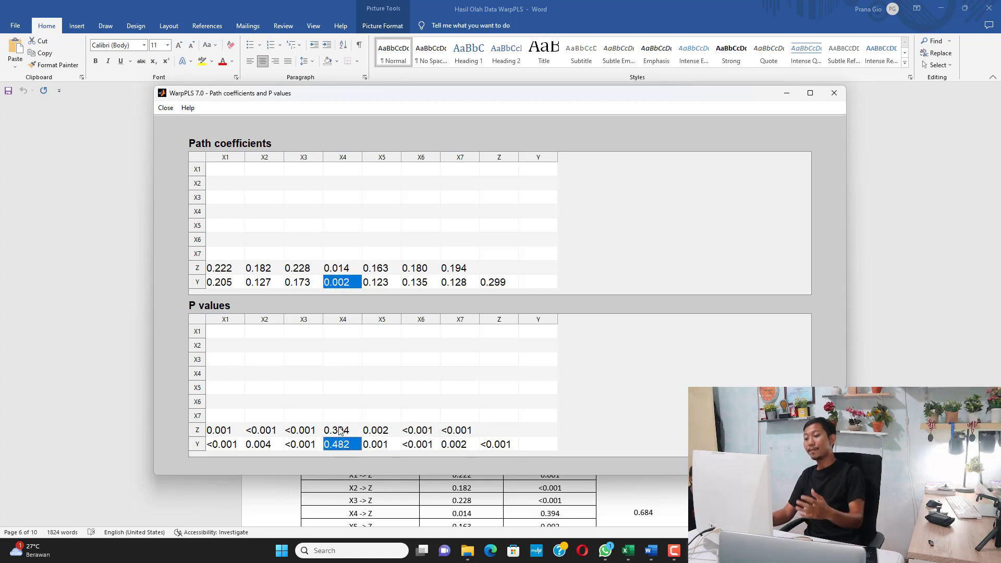
key(Up)
key(Down)
key(Up)
key(Down)
key(Up)
key(Down)
key(Up)
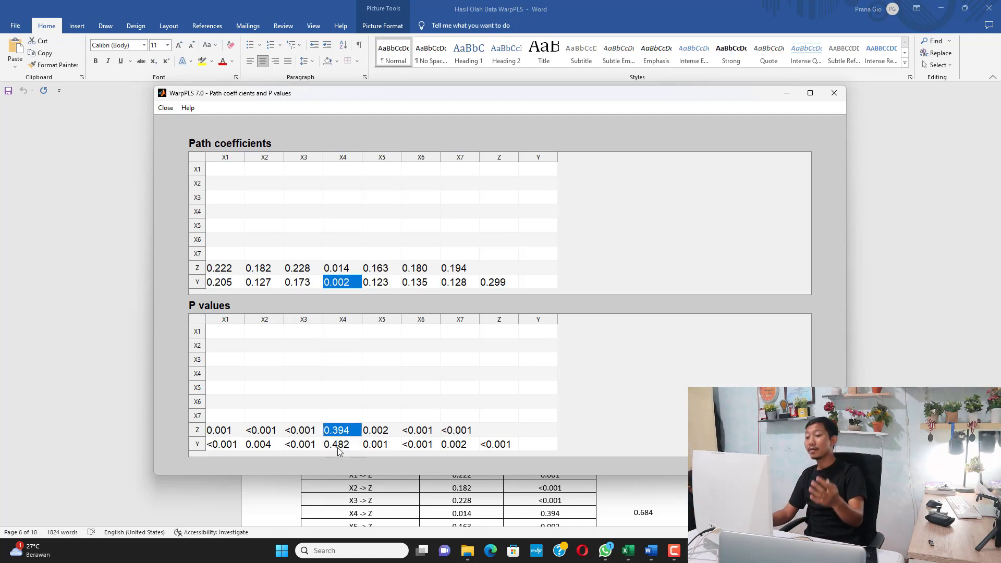
key(Down)
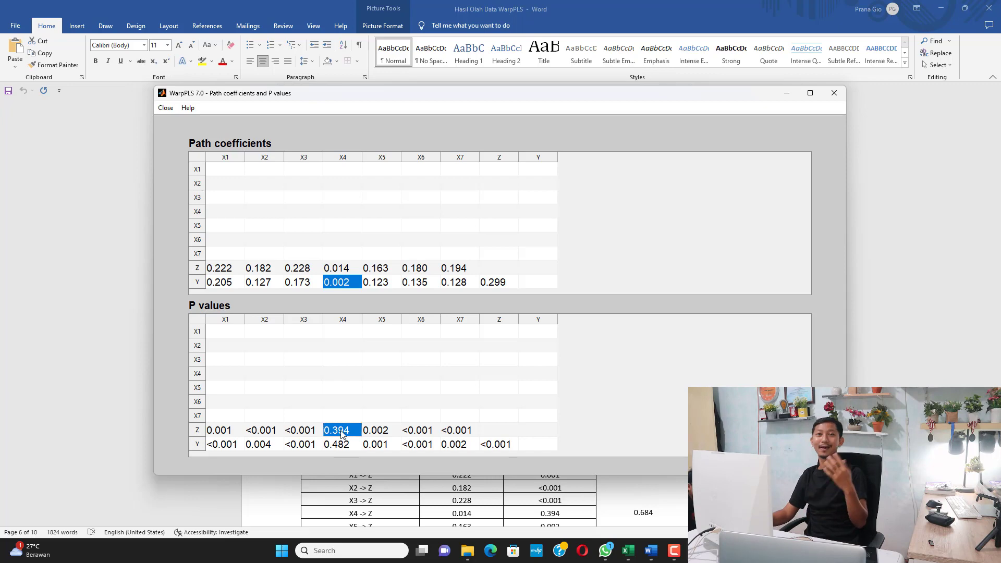
click(833, 94)
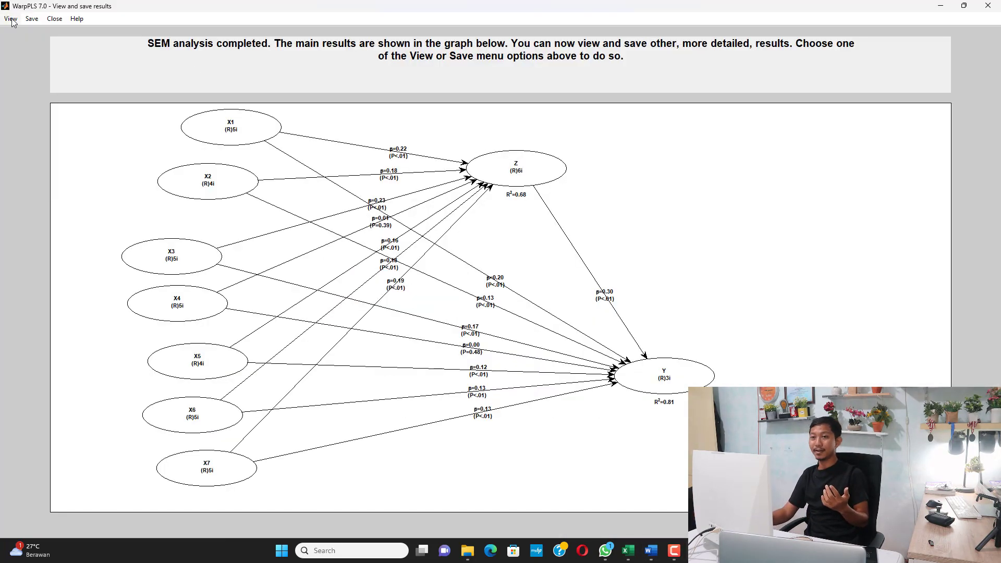
Open the table view of indirect and total effects and find the P values of the indirect effects
click(11, 18)
mouse_move(115, 153)
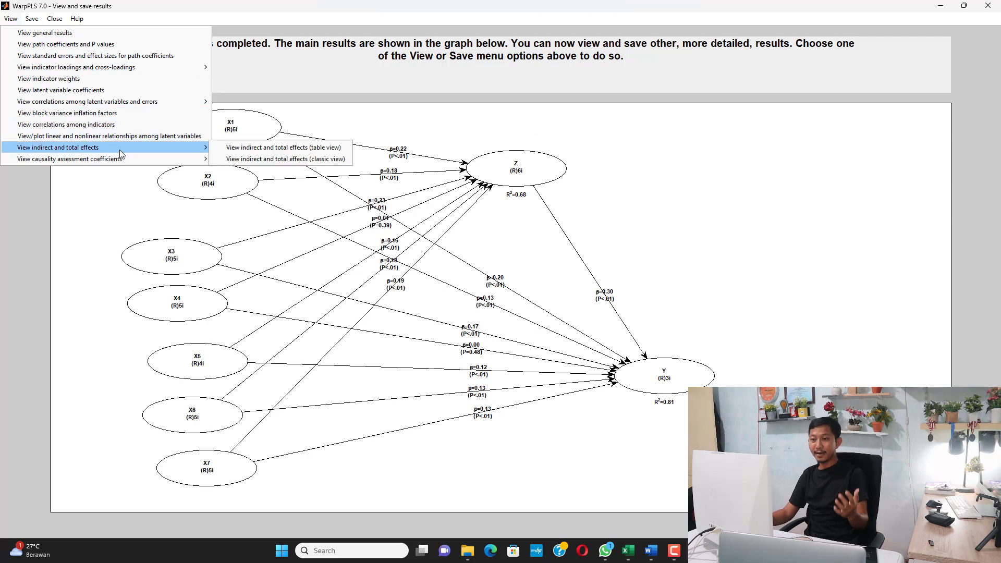
click(245, 150)
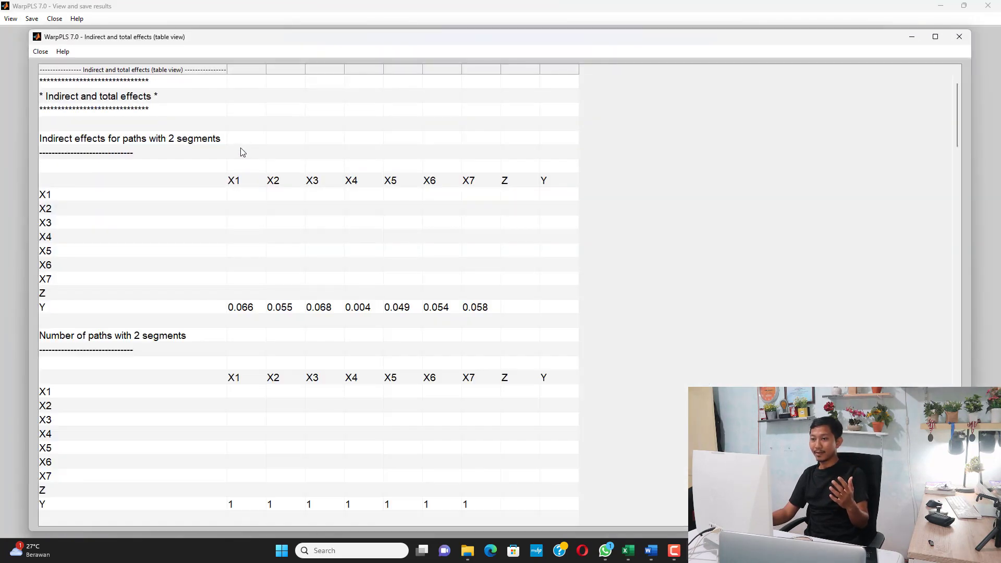
drag(955, 116, 954, 151)
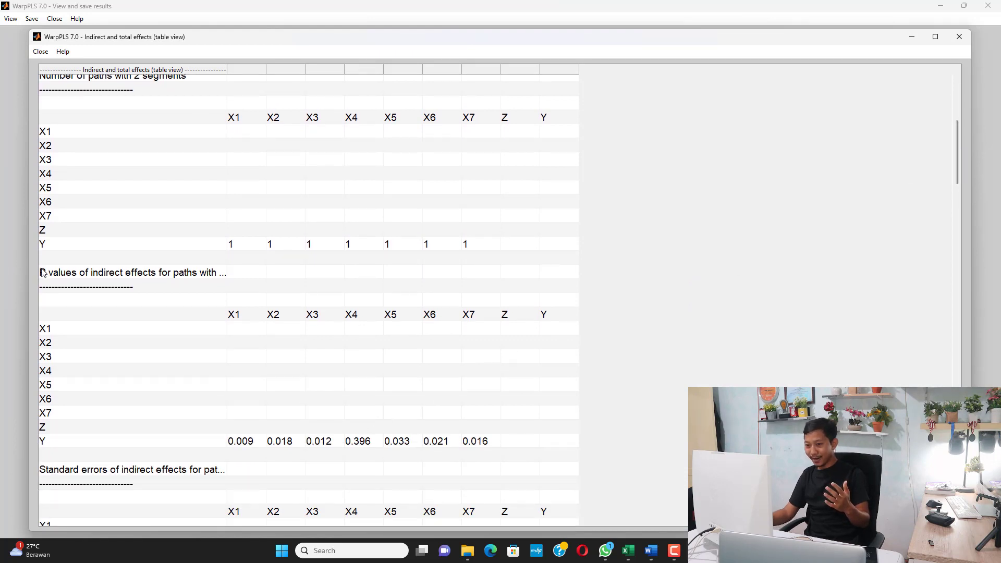
click(88, 275)
Examine the P values of the indirect effects on Y for X1 to X5, focusing on X4
click(351, 445)
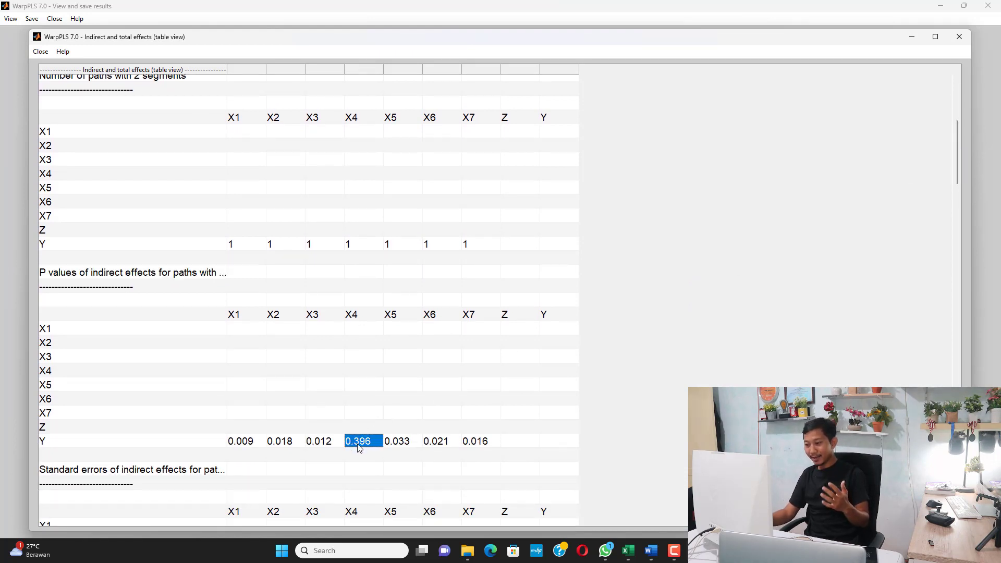
click(246, 443)
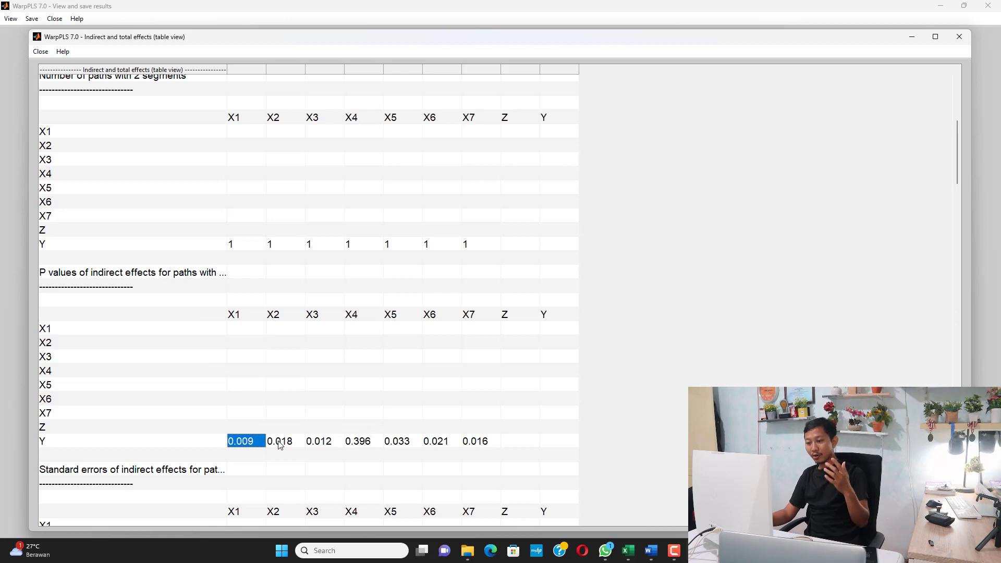
click(280, 444)
click(328, 446)
click(408, 439)
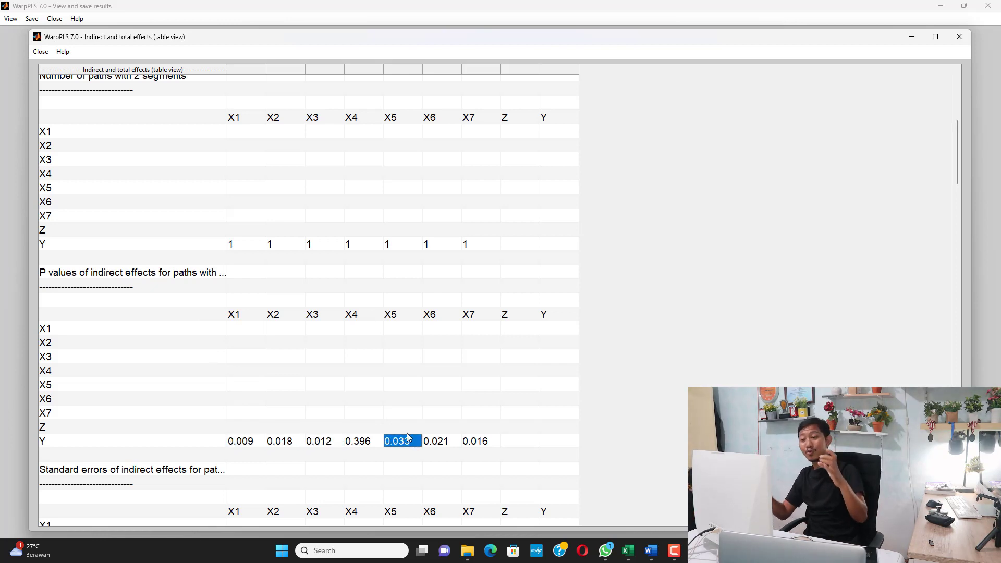
click(245, 326)
click(272, 318)
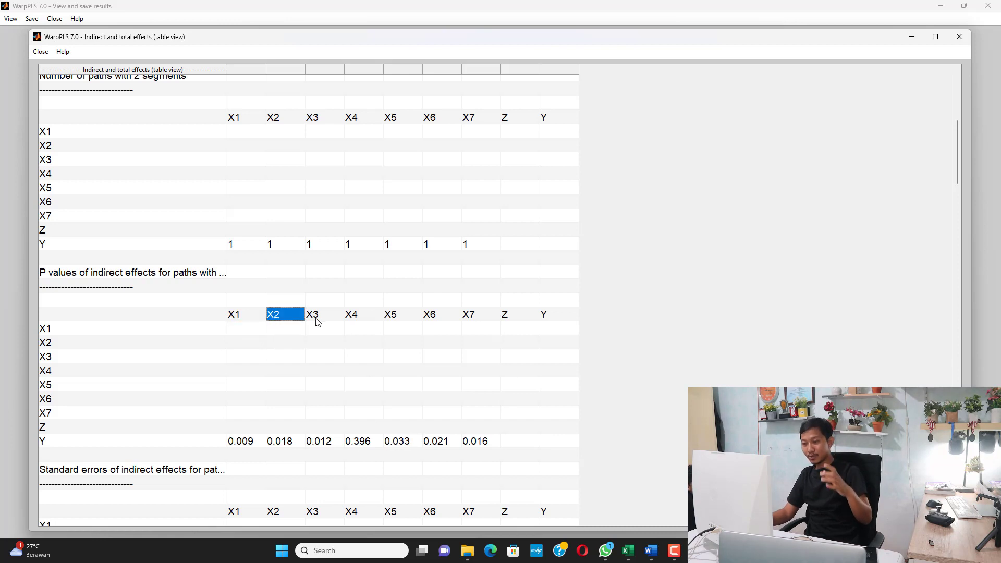
click(327, 317)
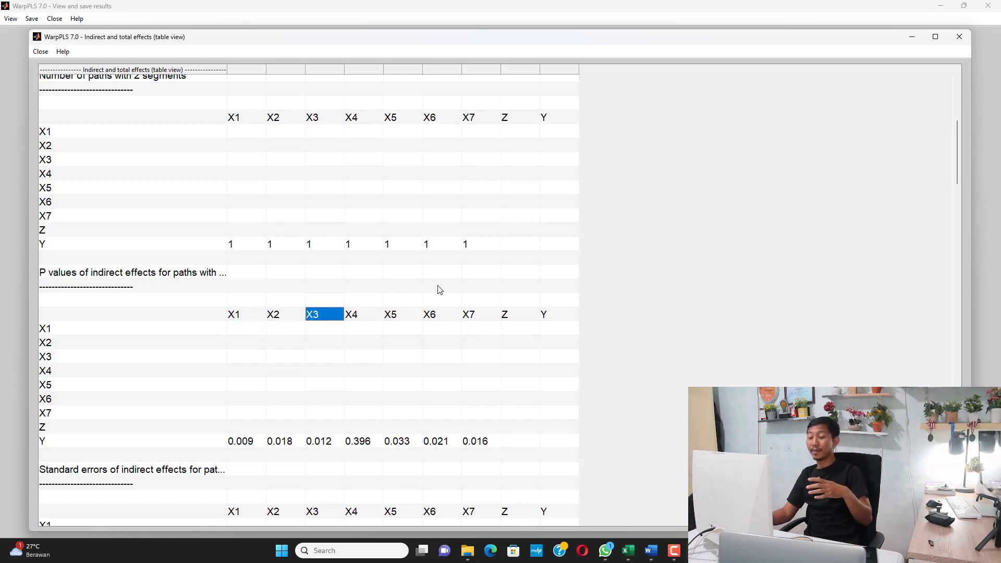
click(360, 441)
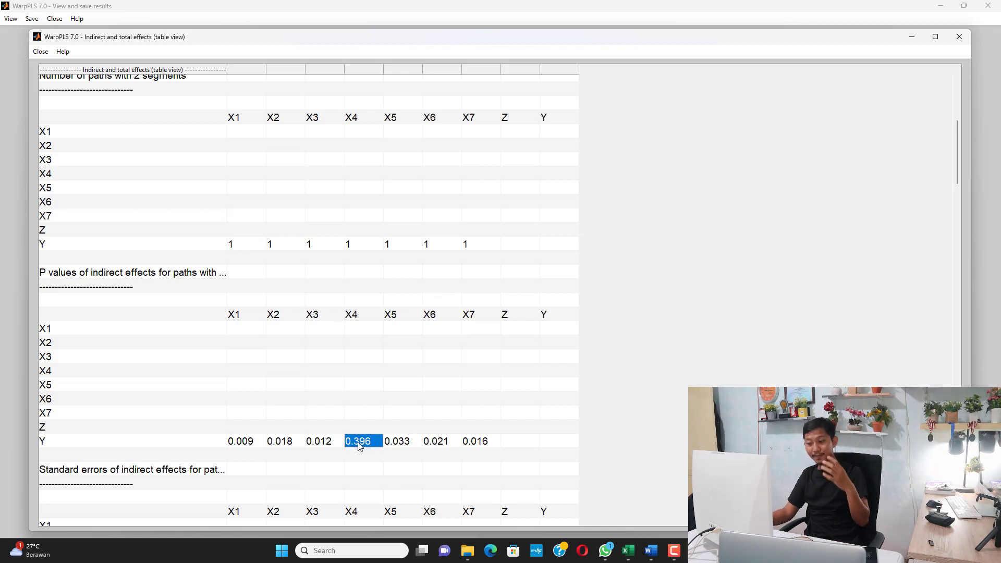